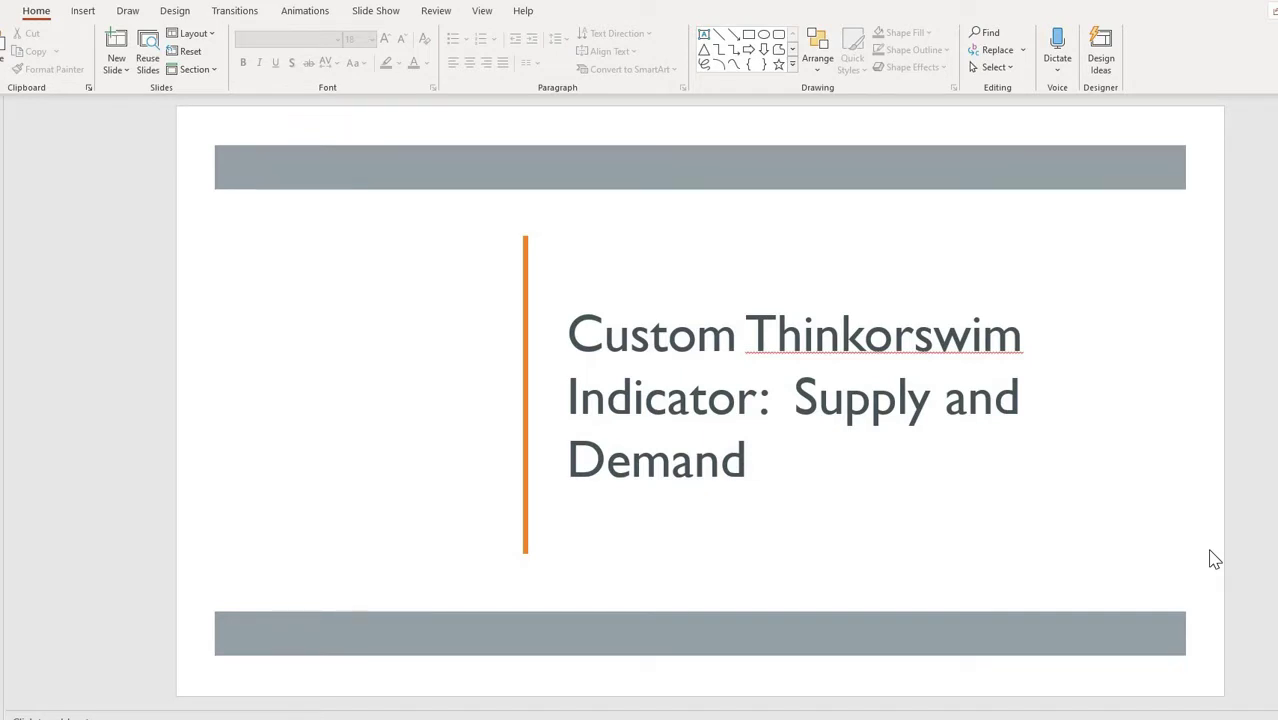
Advance the presentation to the Disclaimer slide and switch to the single /ES chart window in thinkorswim.
{"action": "scroll", "coordinate": [1213, 559], "scroll_direction": "down", "scroll_amount": 1}
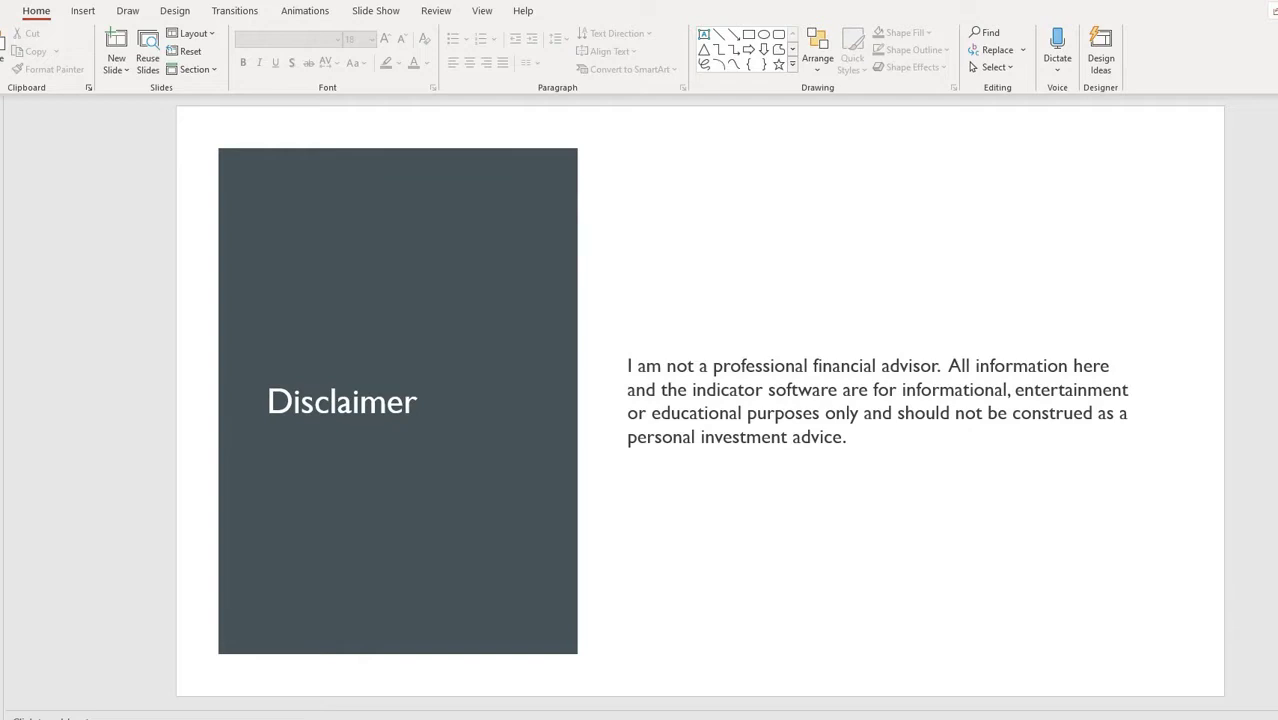
{"action": "mouse_move", "coordinate": [429, 719]}
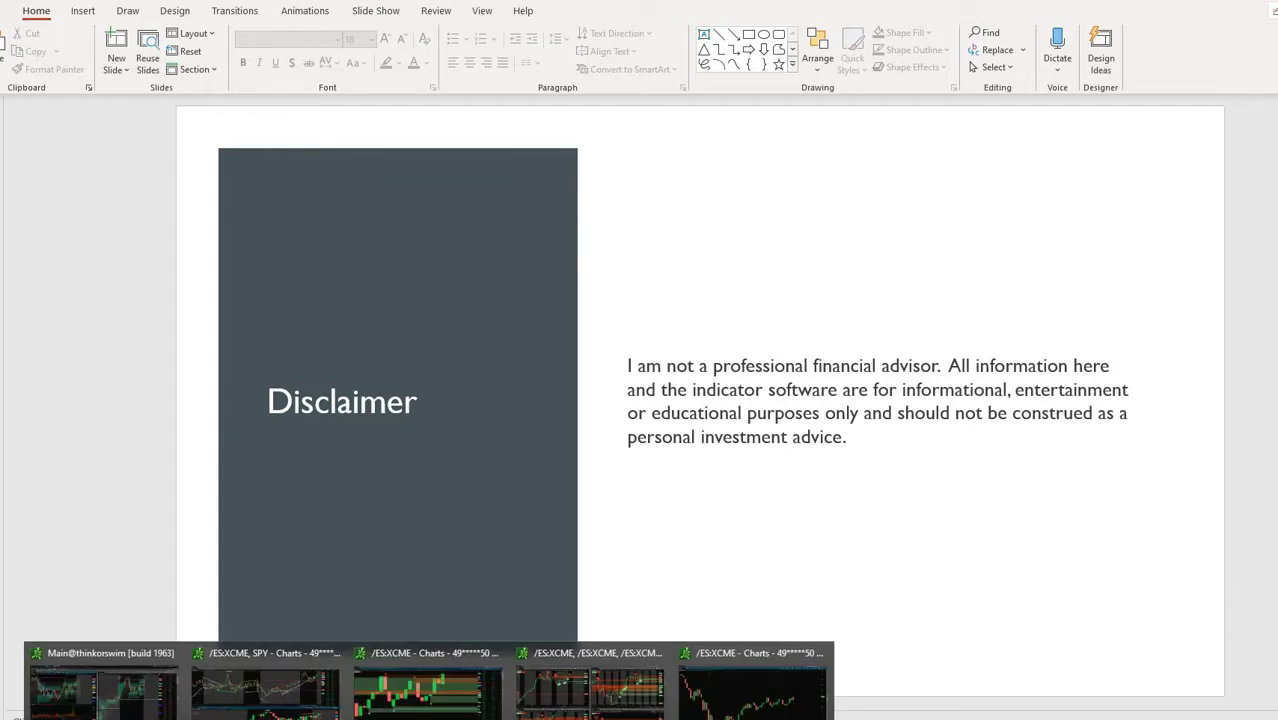
{"action": "left_click", "coordinate": [752, 688]}
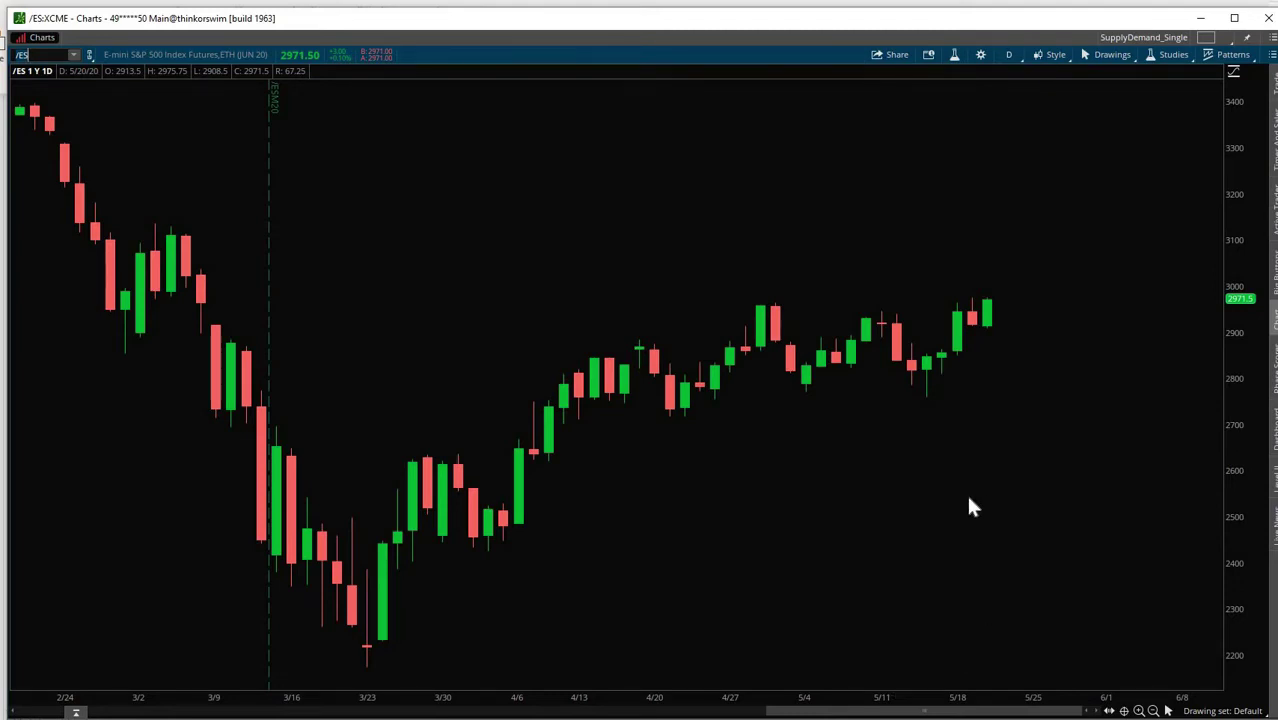
Import the study file SupplyDemandIndicatorSTUDY.ts from the supplydemand folder into the studies library of the /ES chart.
{"action": "mouse_move", "coordinate": [32, 70]}
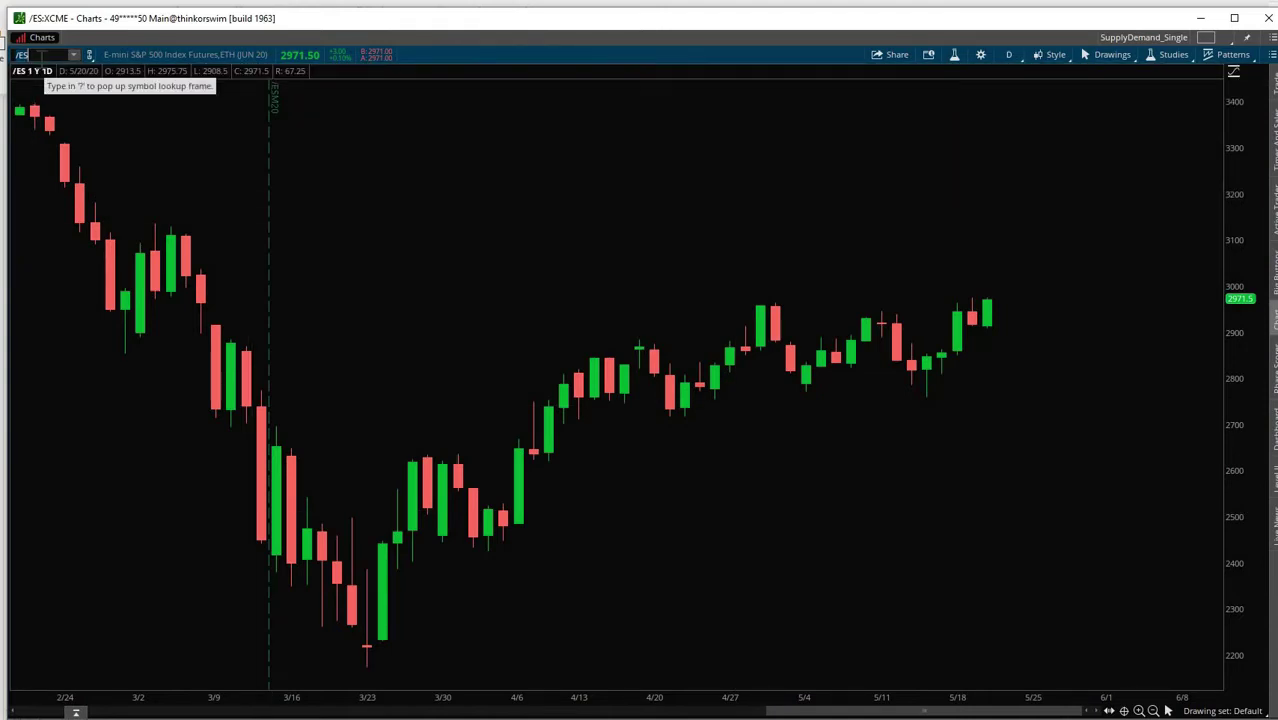
{"action": "mouse_move", "coordinate": [214, 99]}
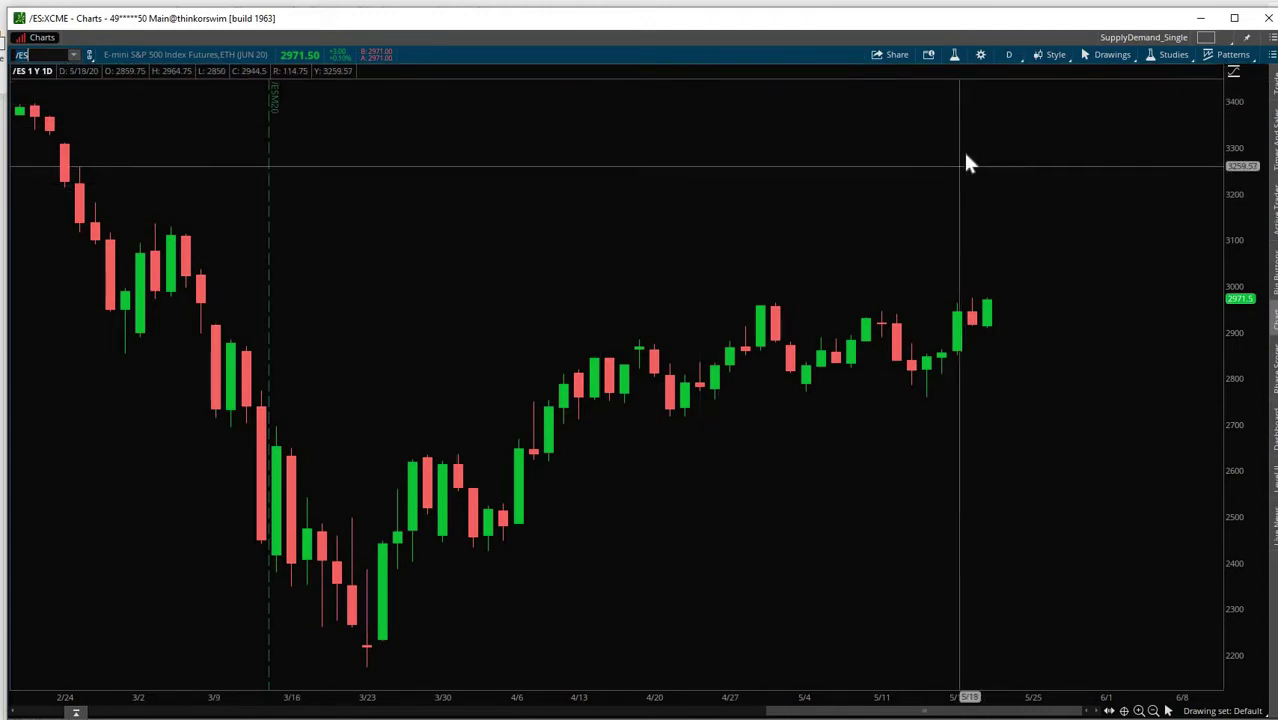
{"action": "left_click", "coordinate": [1165, 54]}
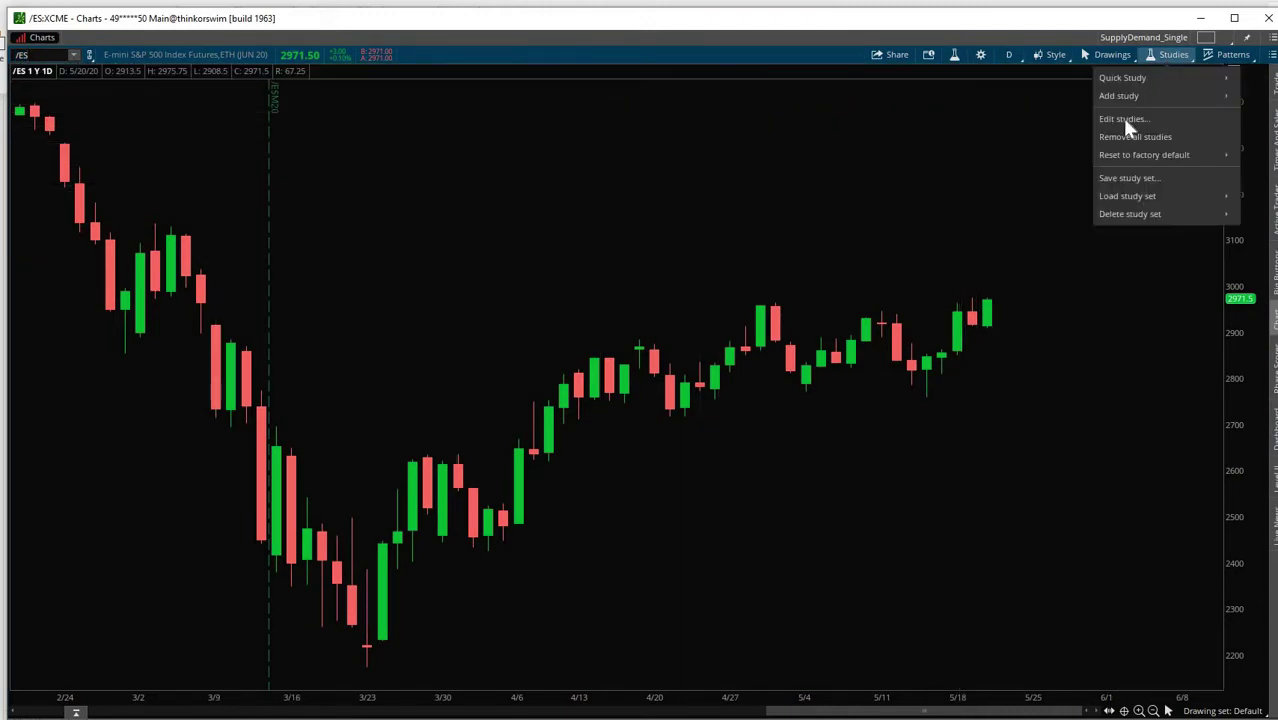
{"action": "left_click", "coordinate": [1123, 119]}
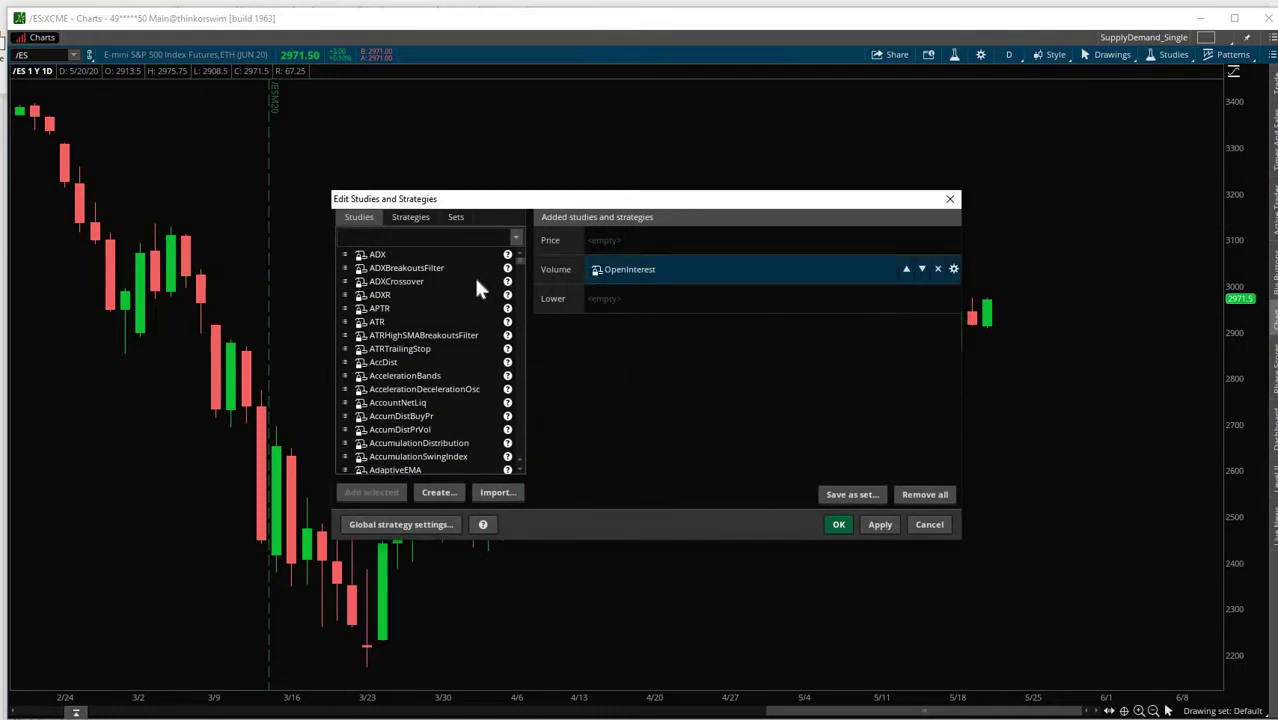
{"action": "left_click", "coordinate": [497, 492]}
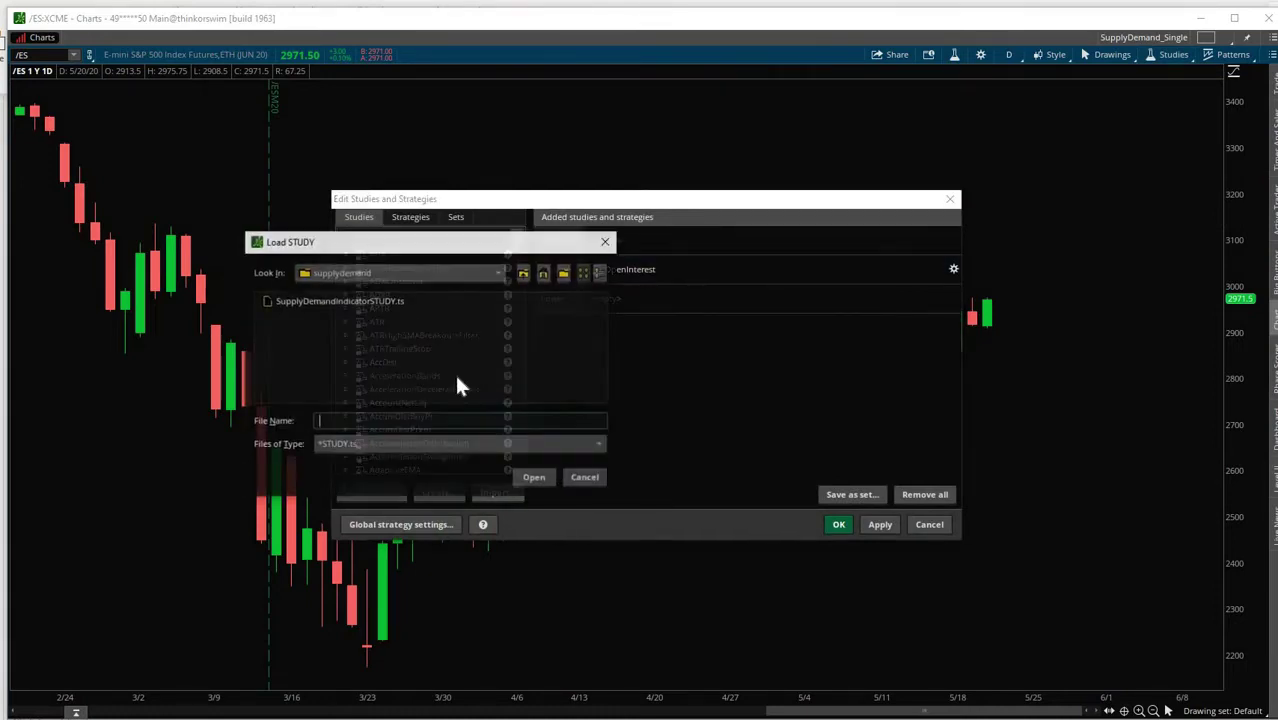
{"action": "left_click", "coordinate": [374, 301]}
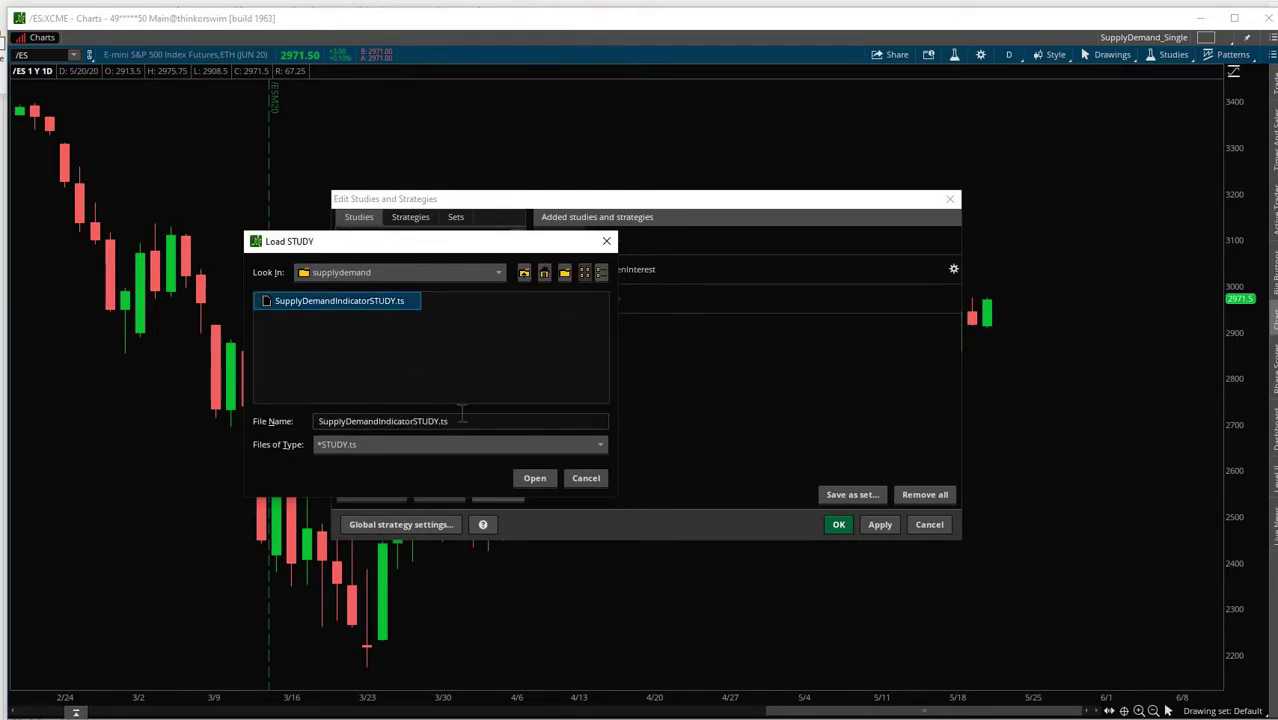
{"action": "left_click", "coordinate": [535, 479]}
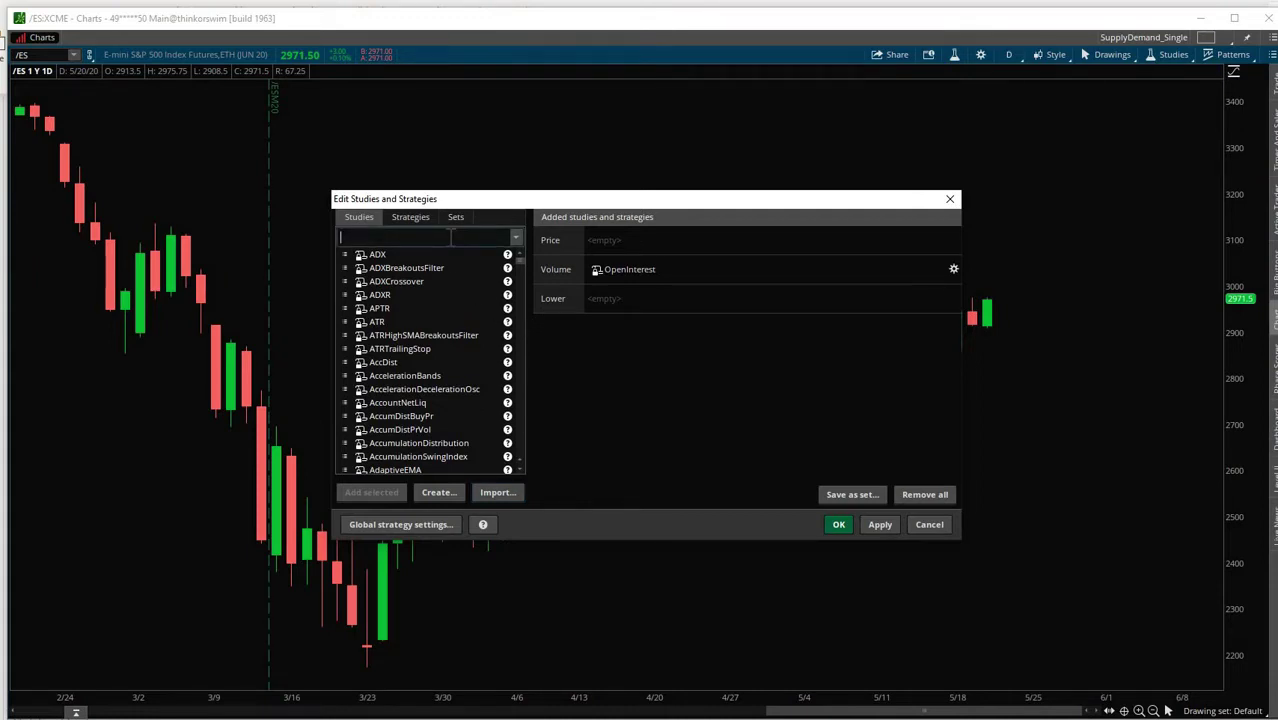
Find the SupplyDemandIndicator study in the library, add it to the price section and confirm the chart's studies.
{"action": "type", "text": "SUPPLYDEMANDINDICATOR"}
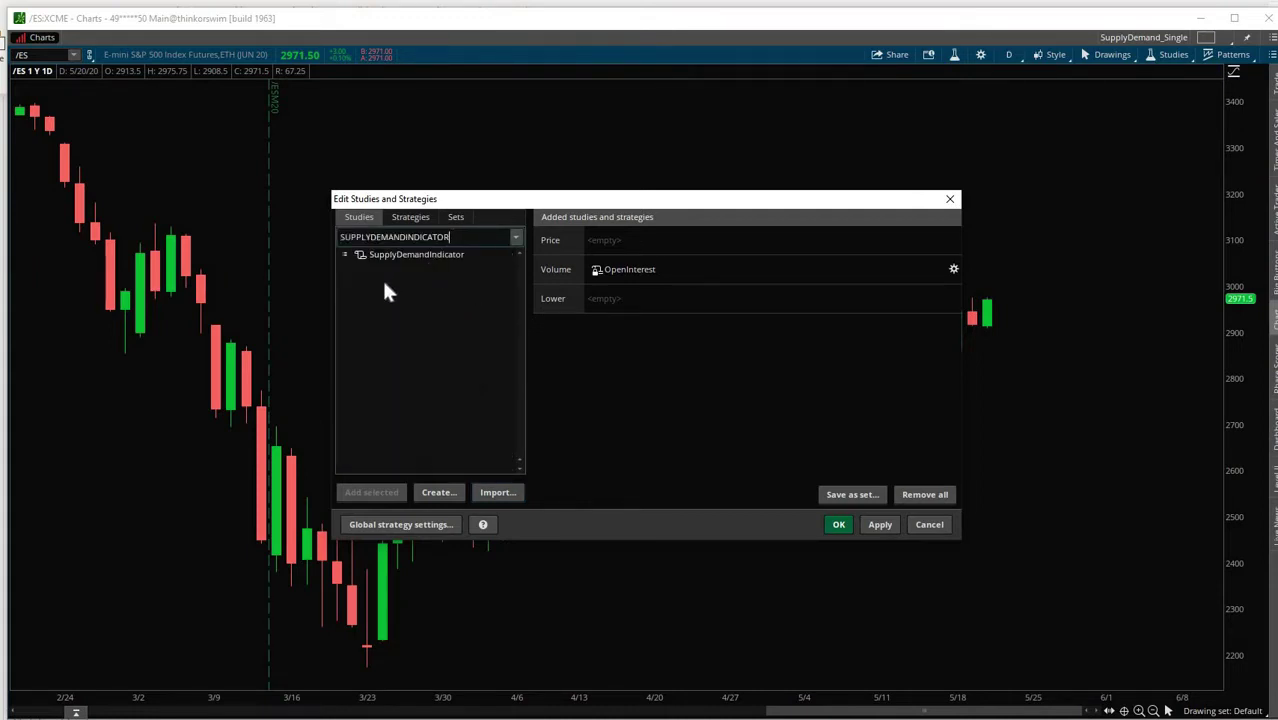
{"action": "left_click", "coordinate": [440, 256]}
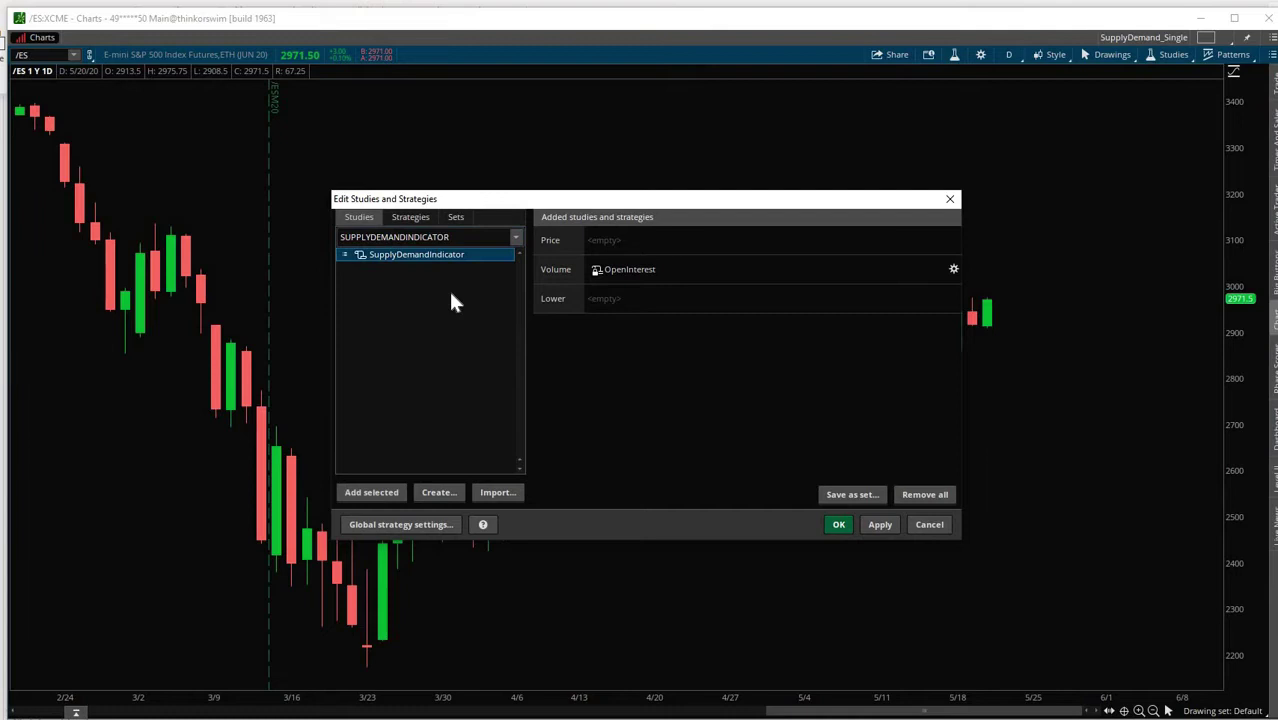
{"action": "double_click", "coordinate": [442, 254]}
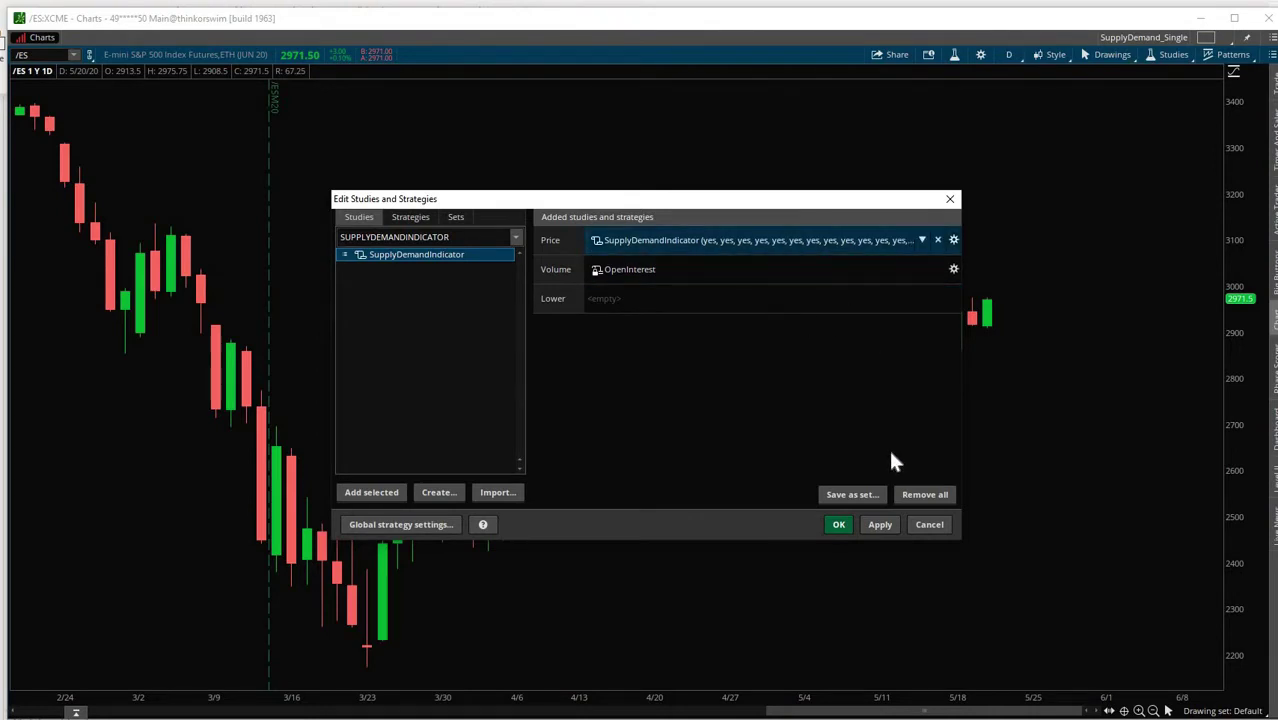
{"action": "left_click", "coordinate": [839, 526]}
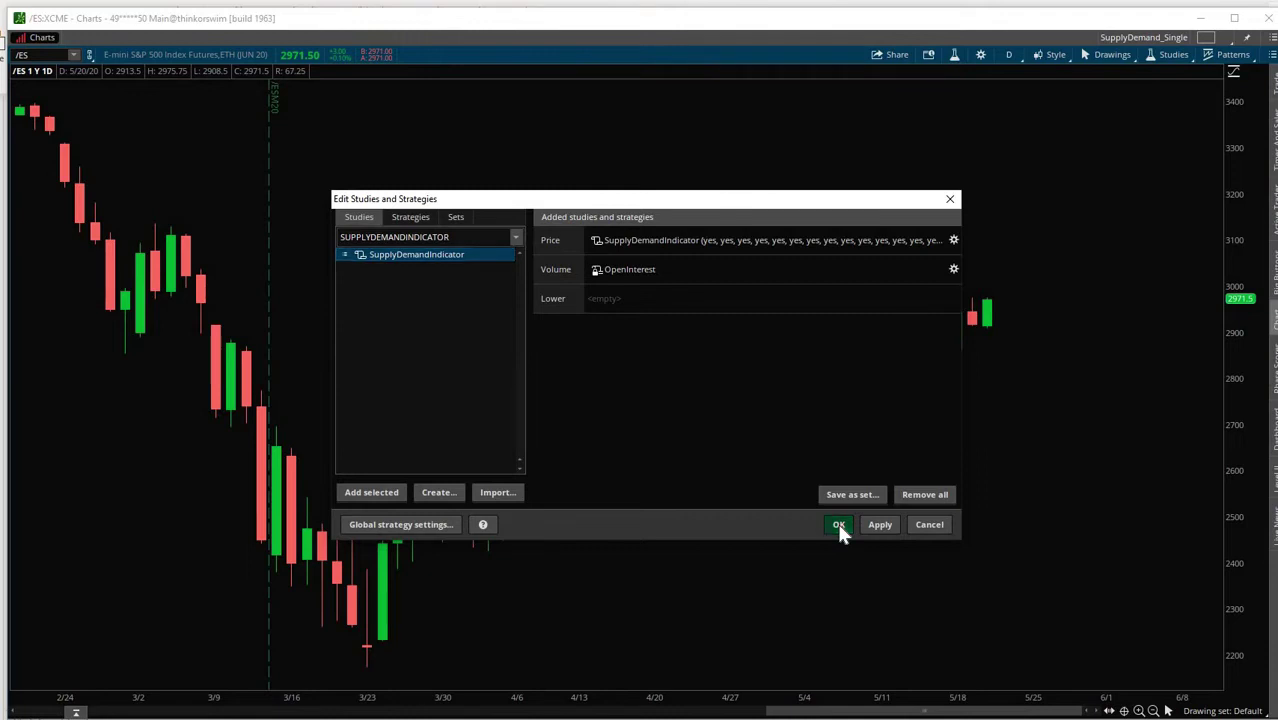
Show a longer price history and open the customizing settings of the SupplyDemandIndicator added to the chart.
{"action": "left_click", "coordinate": [1153, 710]}
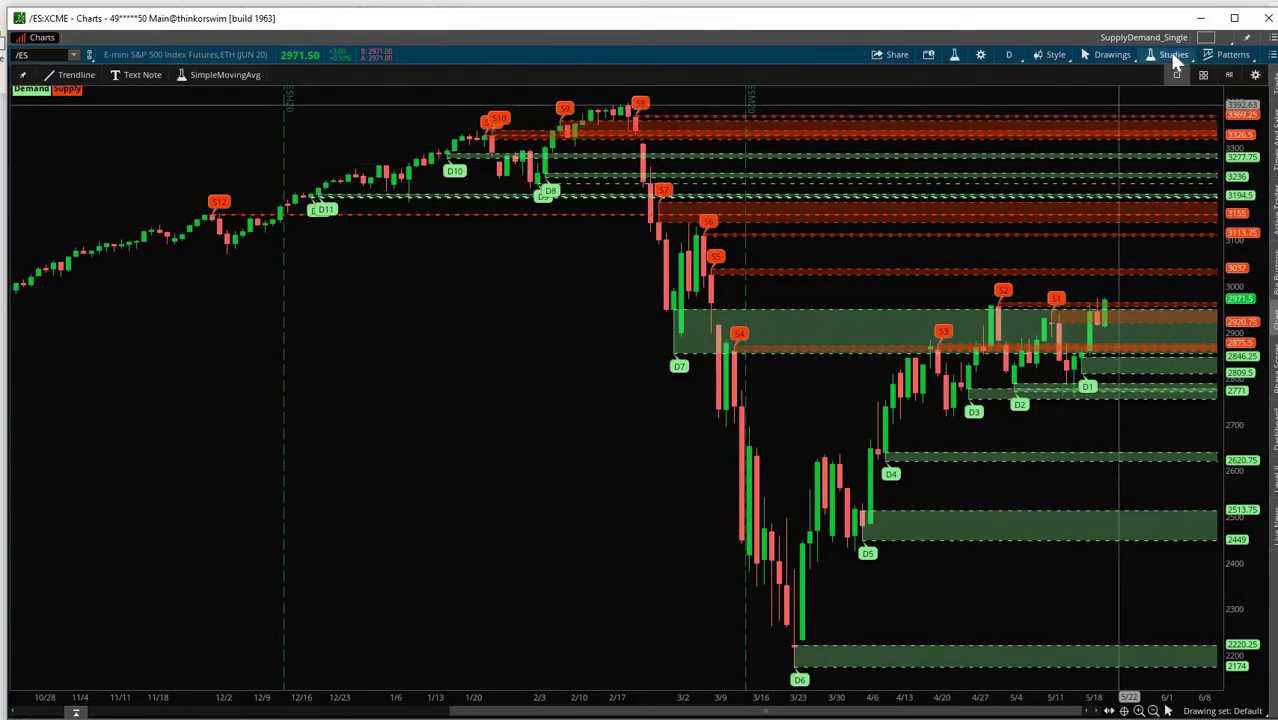
{"action": "left_click", "coordinate": [1174, 56]}
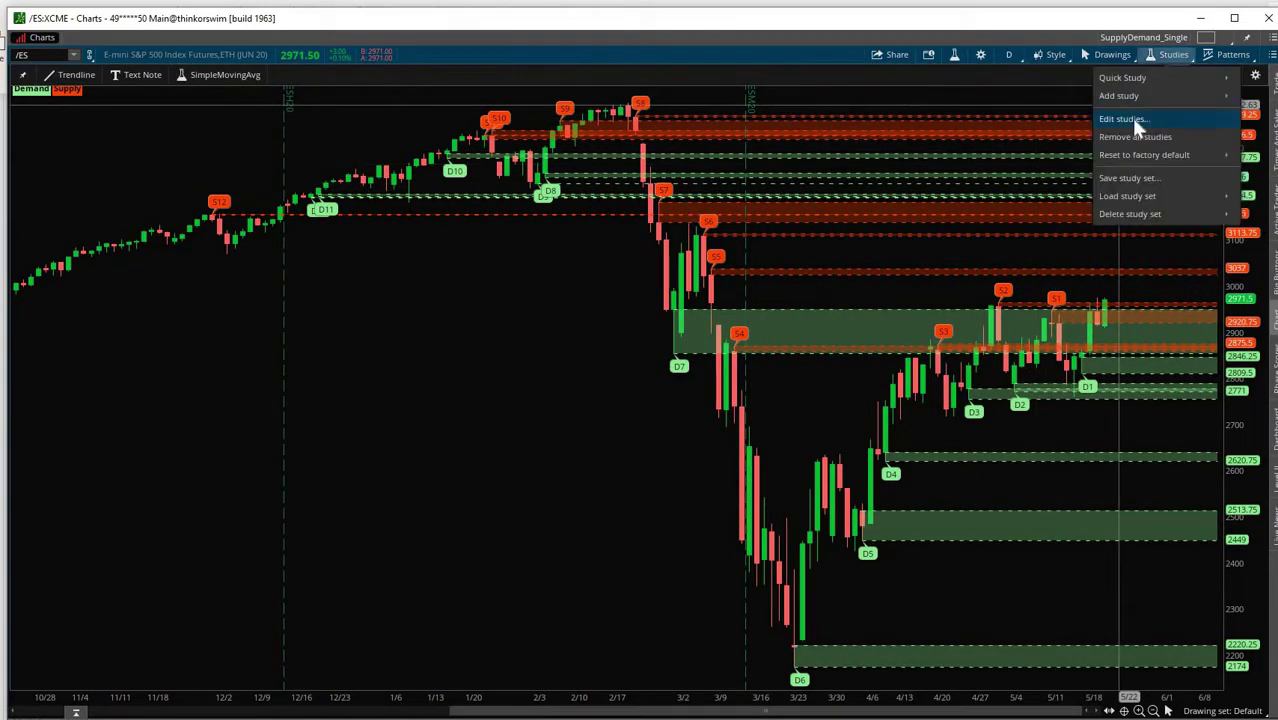
{"action": "left_click", "coordinate": [1128, 119]}
{"action": "left_click_drag", "start_coordinate": [843, 203], "coordinate": [518, 318]}
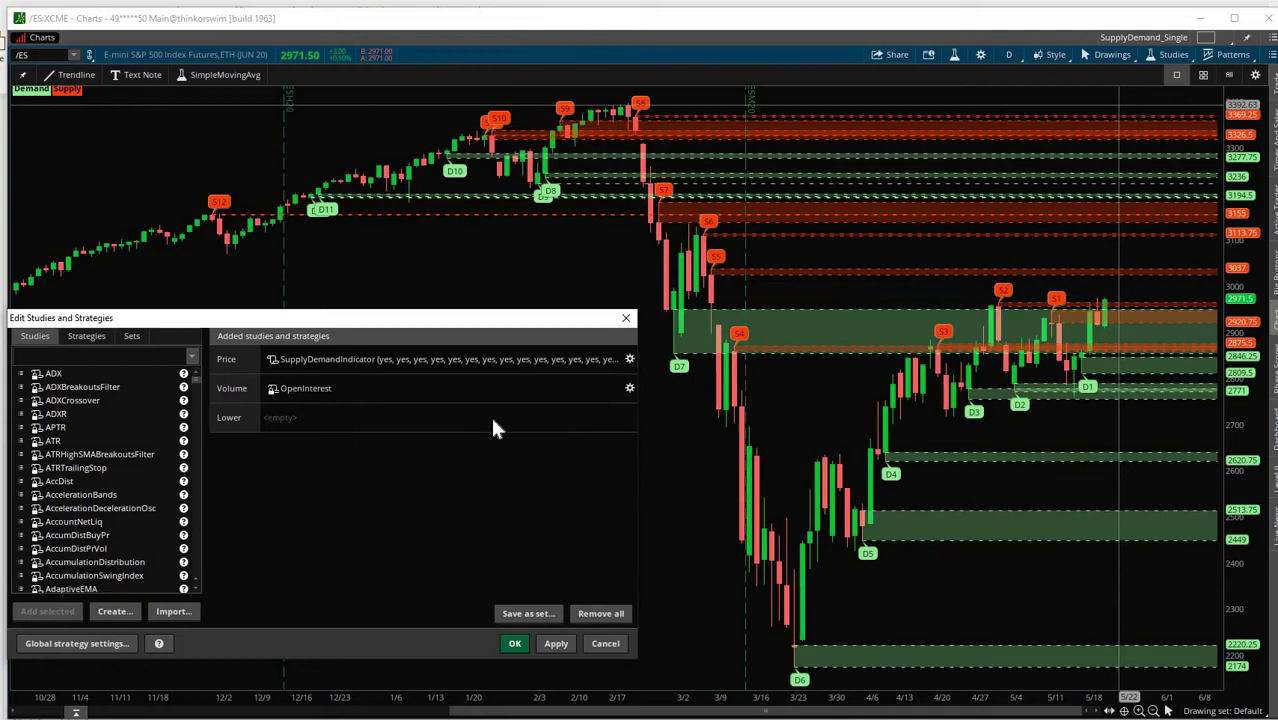
{"action": "left_click", "coordinate": [629, 360]}
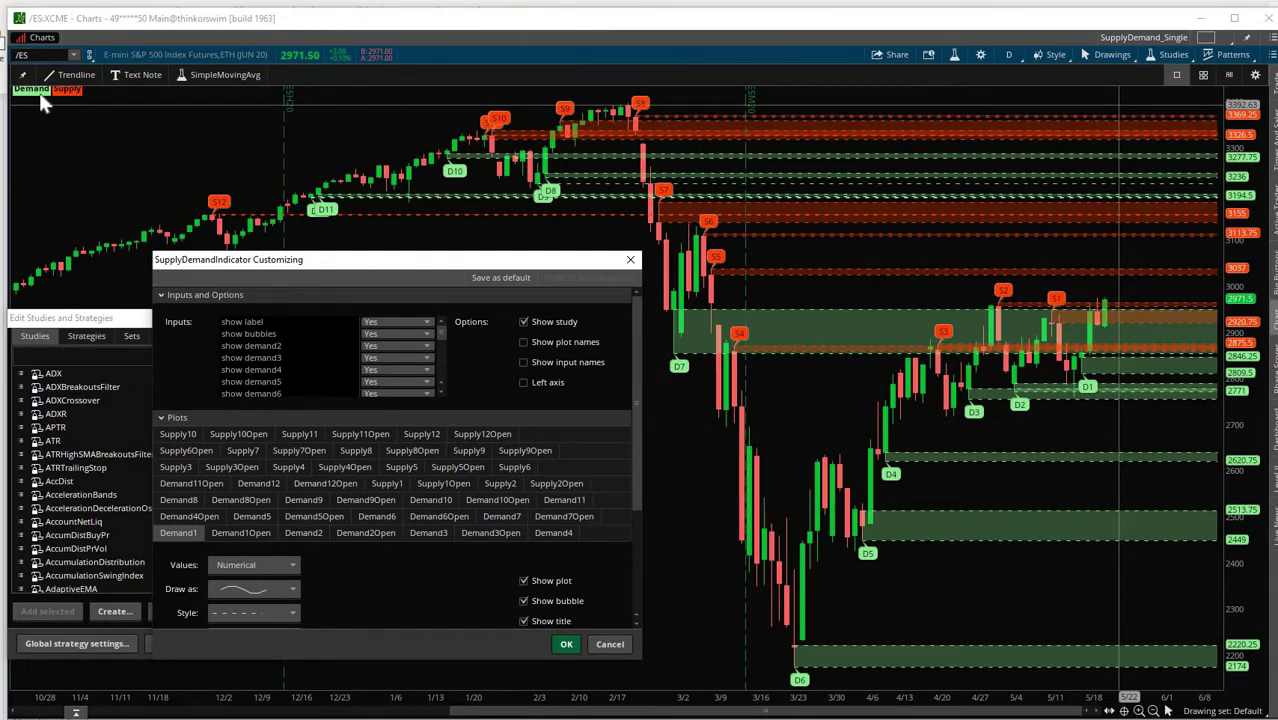
Try setting the indicator's show label input to No and return it to Yes.
{"action": "left_click", "coordinate": [392, 323]}
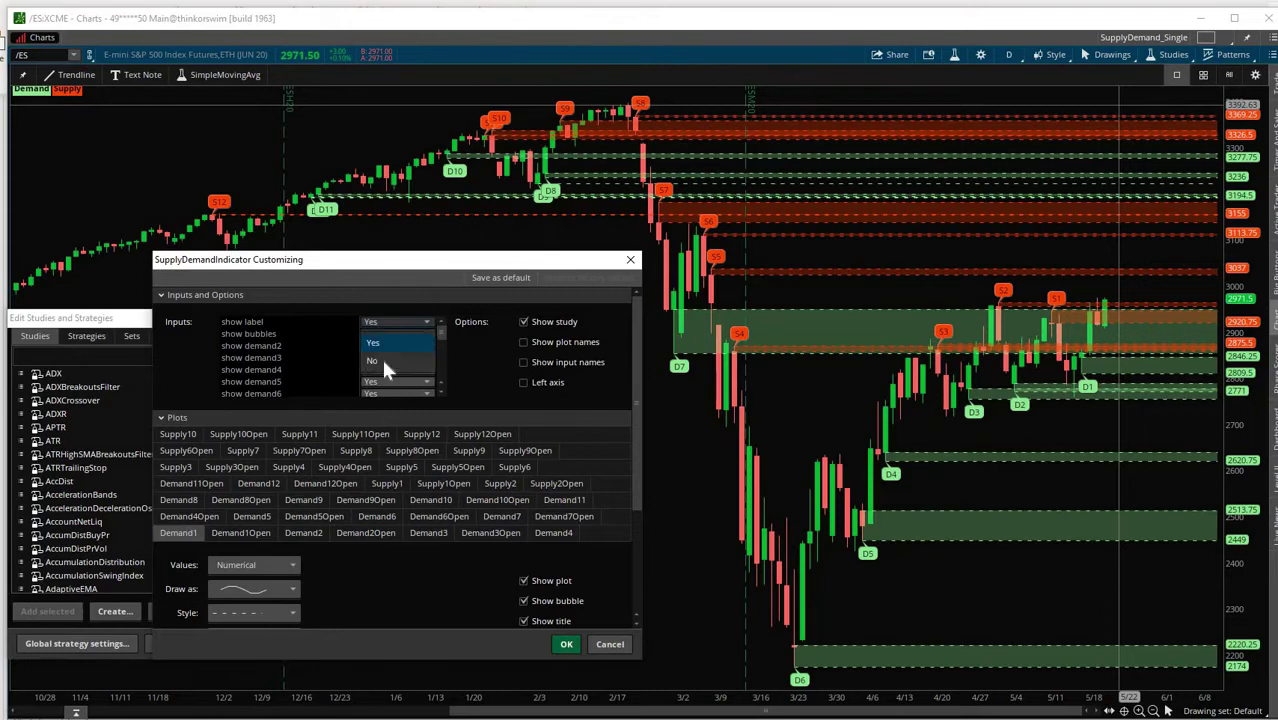
{"action": "left_click", "coordinate": [381, 356]}
{"action": "left_click", "coordinate": [396, 322]}
{"action": "left_click", "coordinate": [384, 342]}
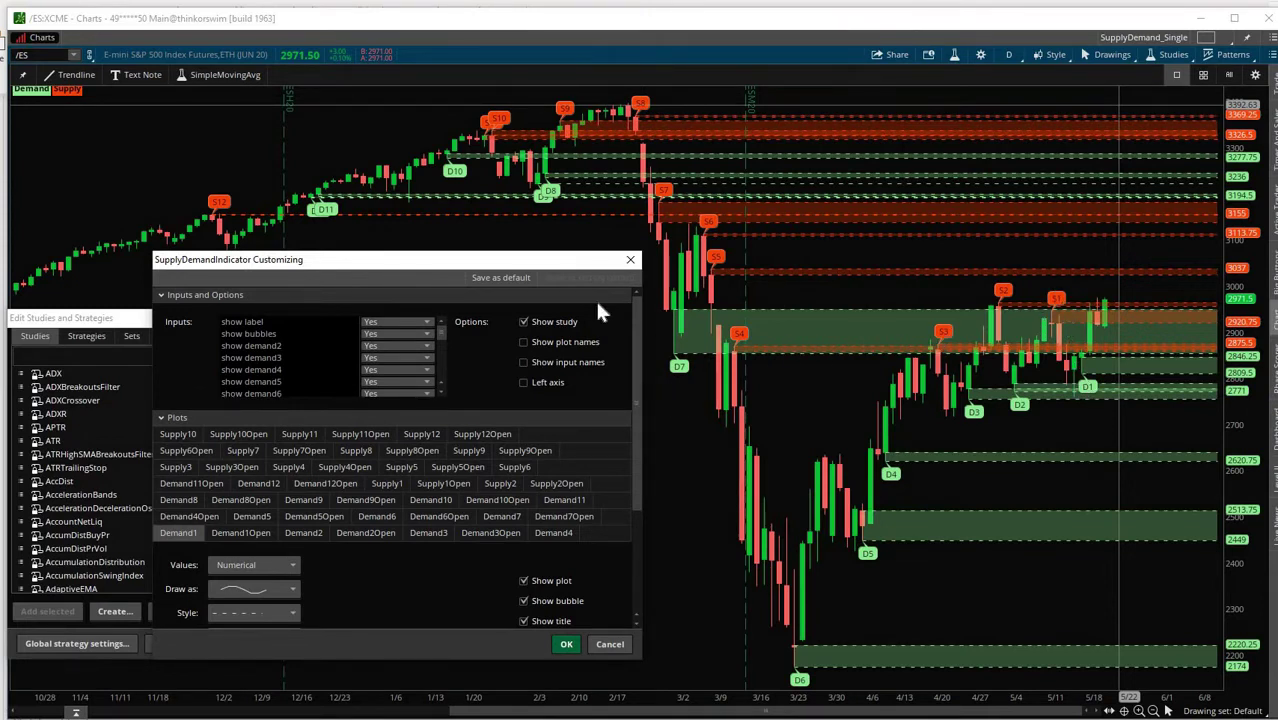
Set the SupplyDemandIndicator's show bubbles input to No and apply the change to the chart.
{"action": "left_click", "coordinate": [404, 334]}
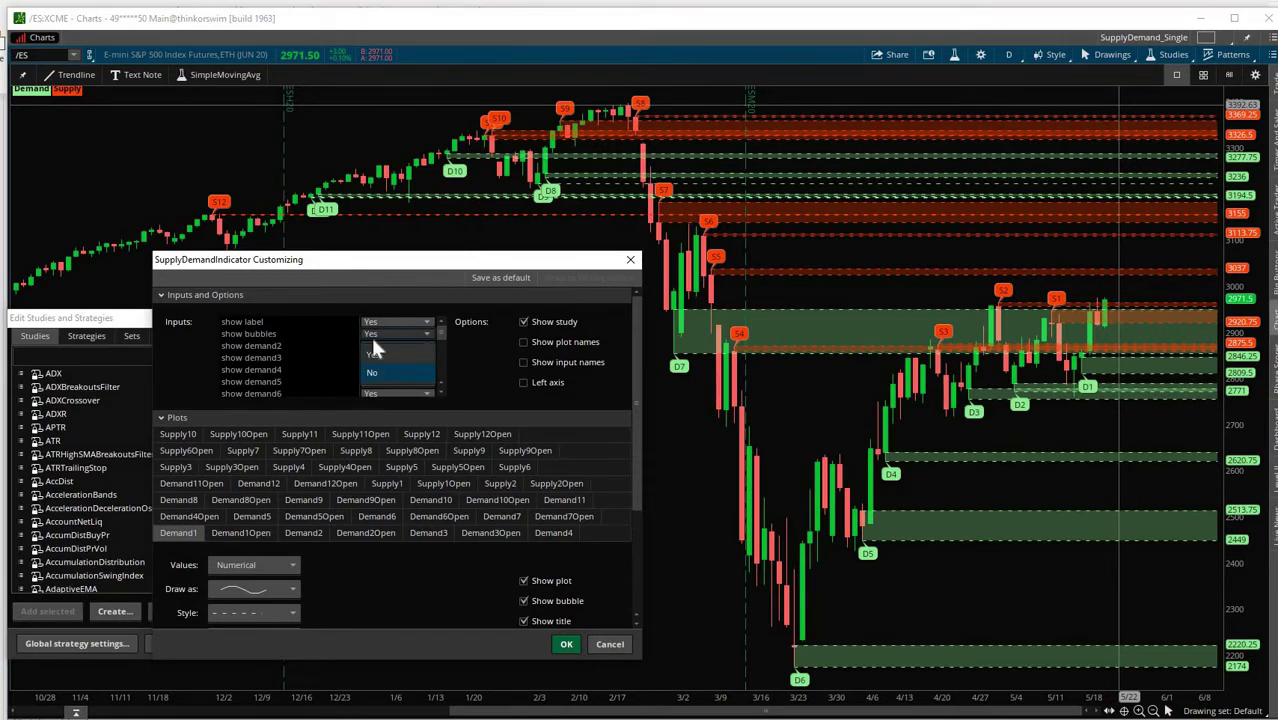
{"action": "left_click", "coordinate": [386, 374]}
{"action": "left_click", "coordinate": [566, 644]}
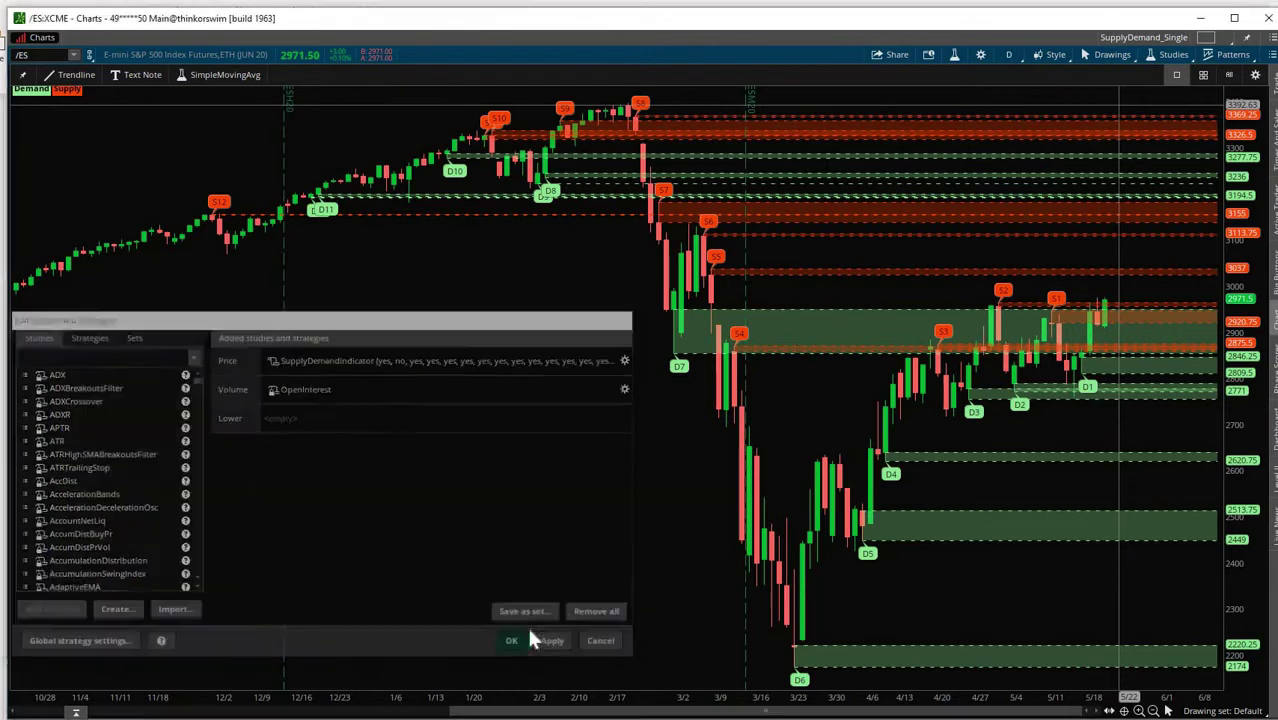
{"action": "left_click", "coordinate": [515, 645]}
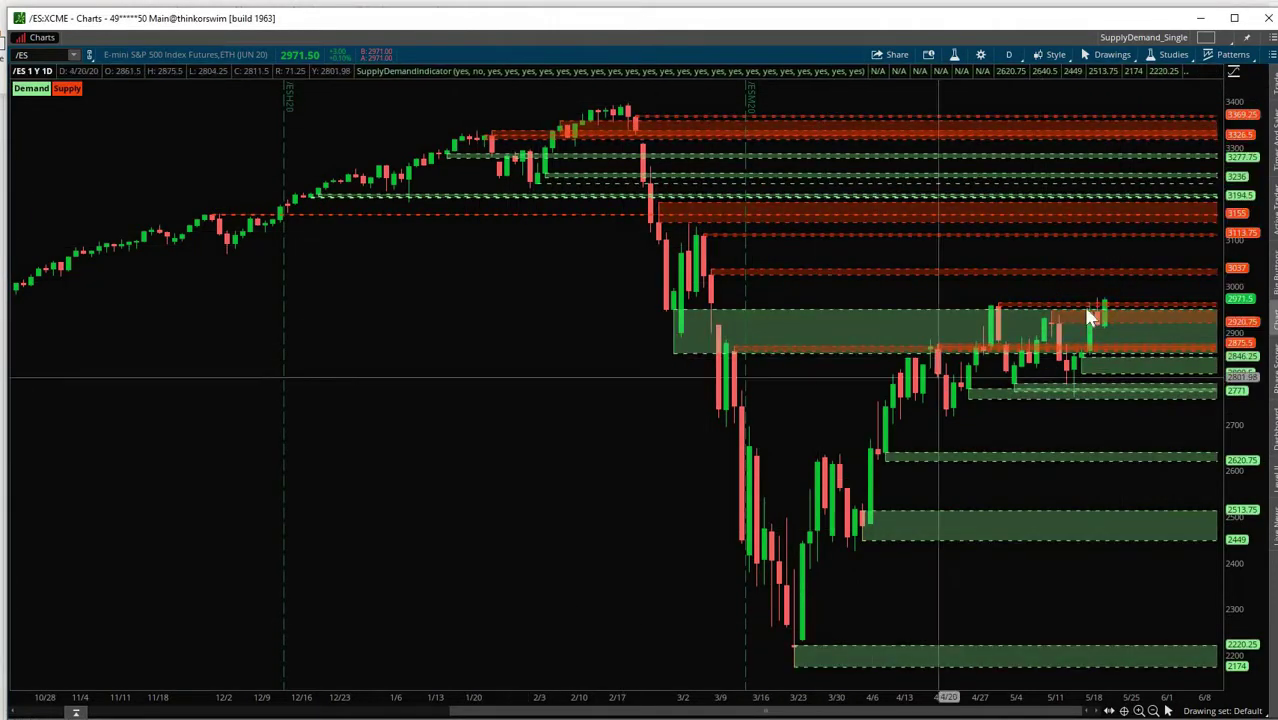
Reopen the SupplyDemandIndicator's settings, set show bubbles back to Yes and apply it to the chart.
{"action": "left_click", "coordinate": [1168, 54]}
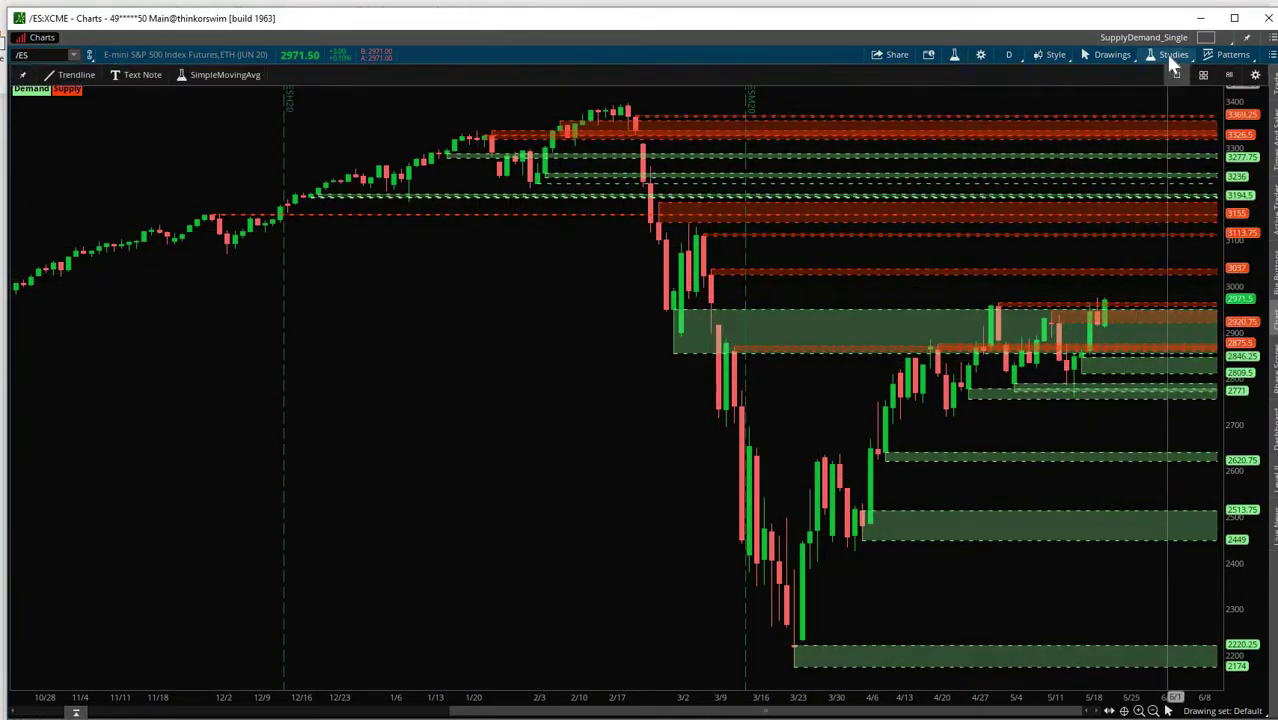
{"action": "left_click", "coordinate": [1133, 118]}
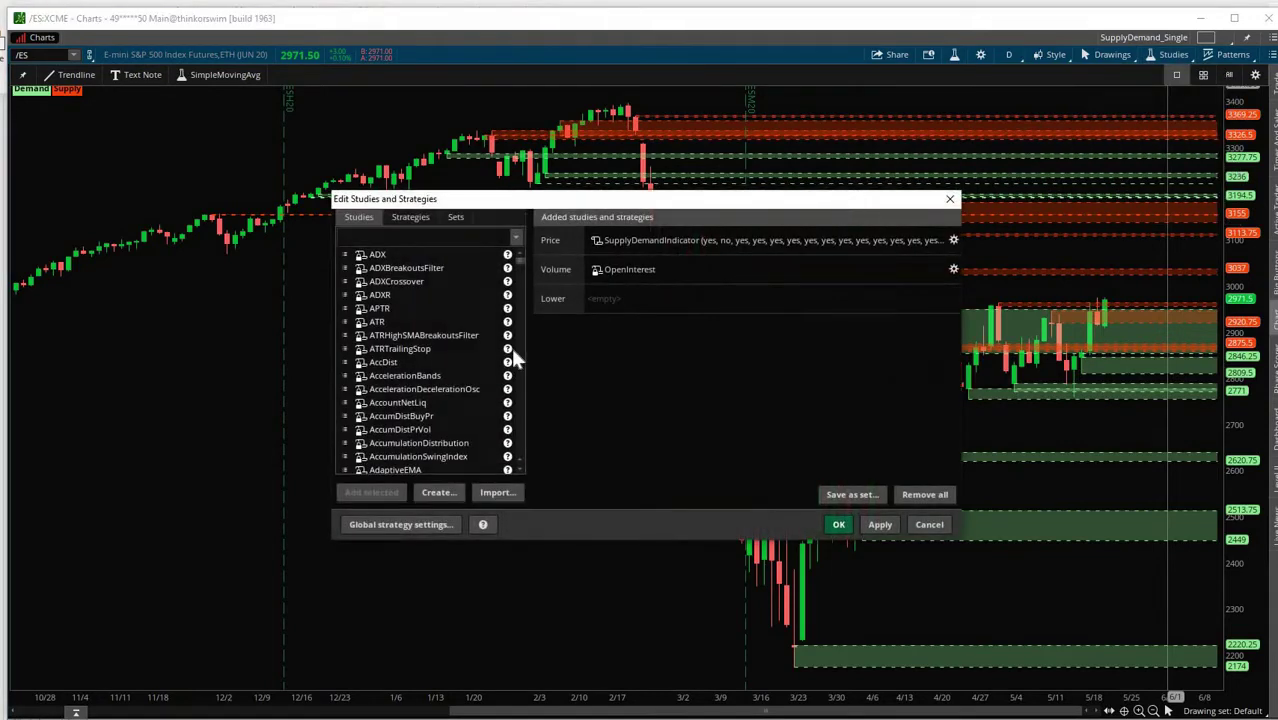
{"action": "left_click_drag", "start_coordinate": [571, 332], "coordinate": [620, 321]}
{"action": "left_click", "coordinate": [680, 363]}
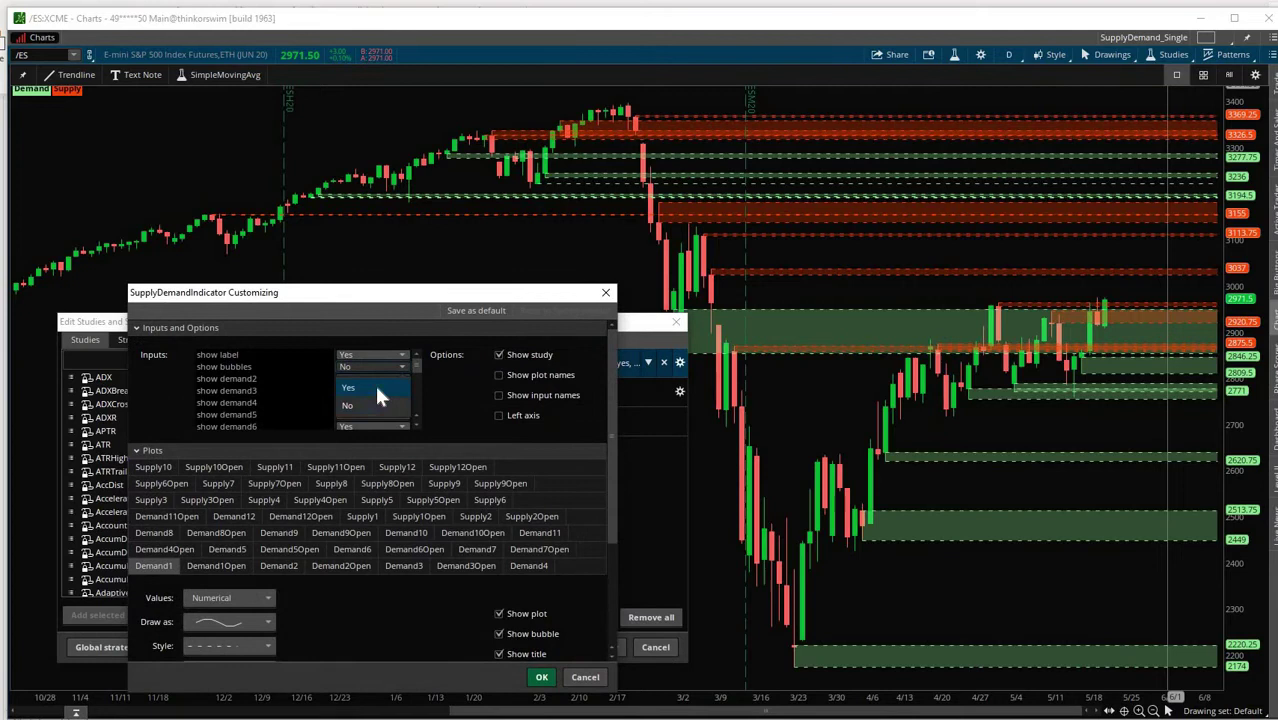
{"action": "left_click", "coordinate": [377, 390]}
{"action": "left_click", "coordinate": [541, 677]}
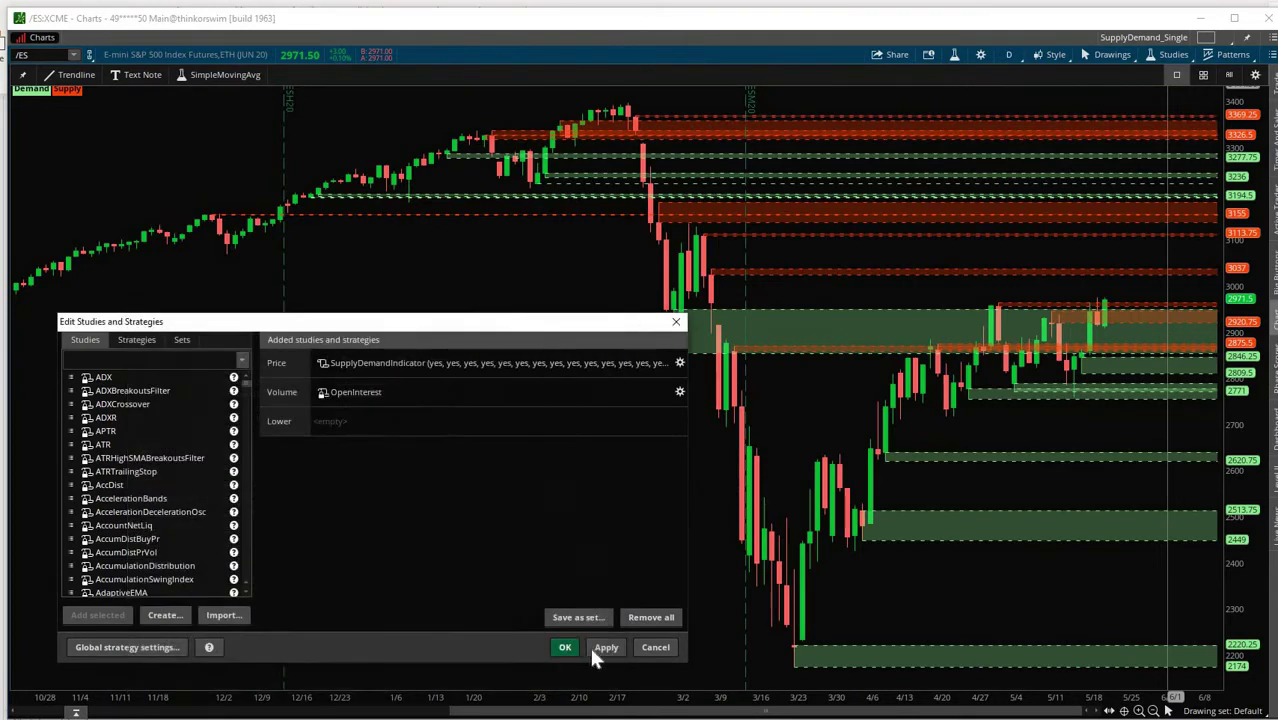
{"action": "left_click", "coordinate": [607, 648]}
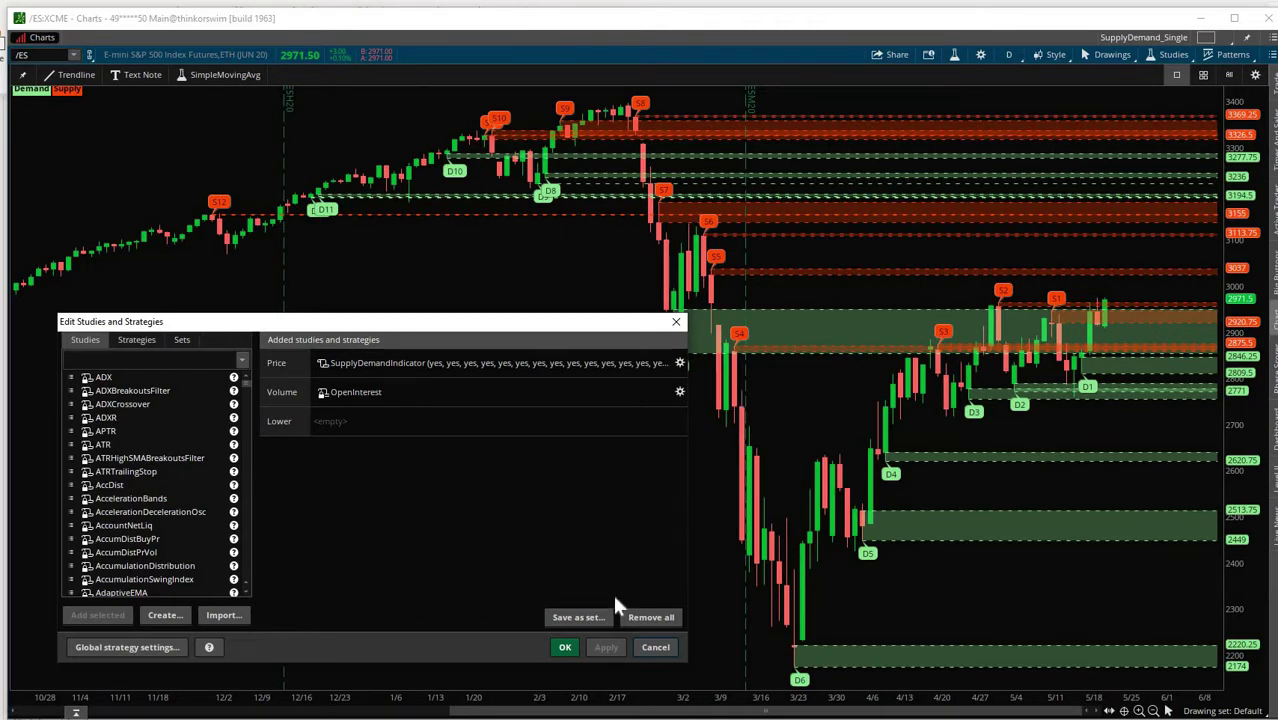
{"action": "left_click", "coordinate": [565, 647]}
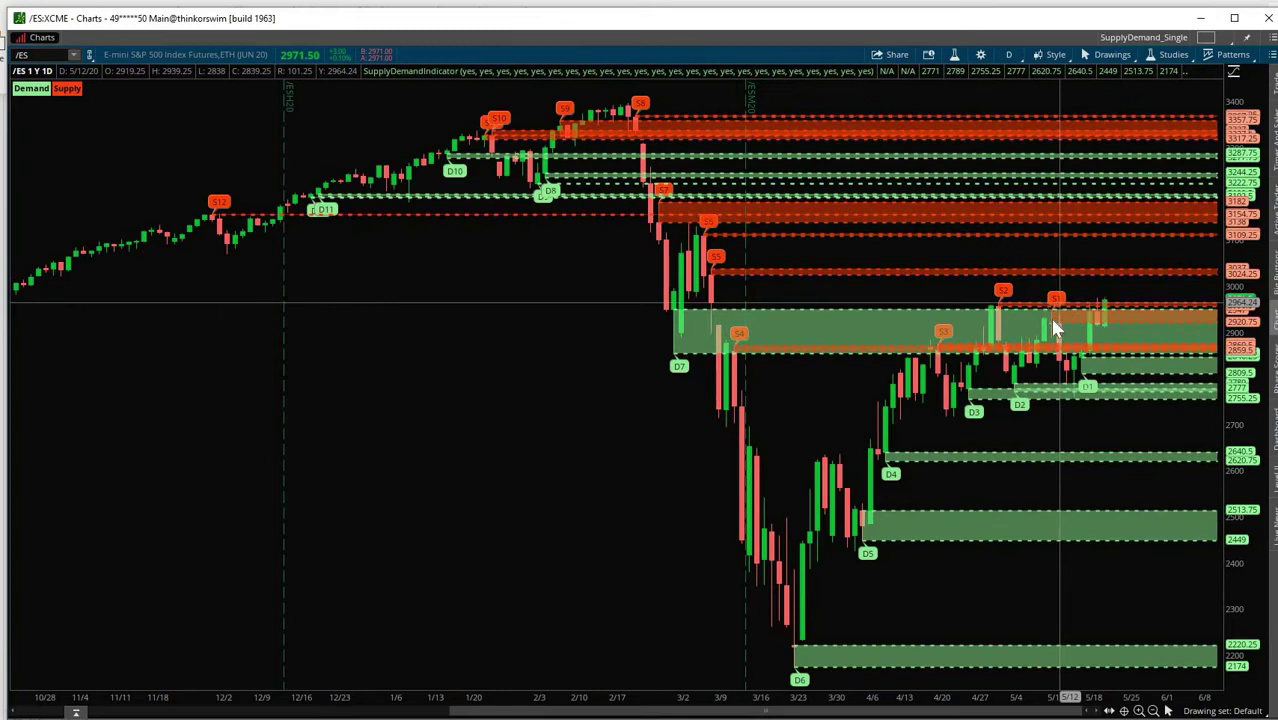
Reopen the SupplyDemandIndicator's settings and set its show demand3, show demand4 and show demand5 inputs to No.
{"action": "mouse_move", "coordinate": [1164, 70]}
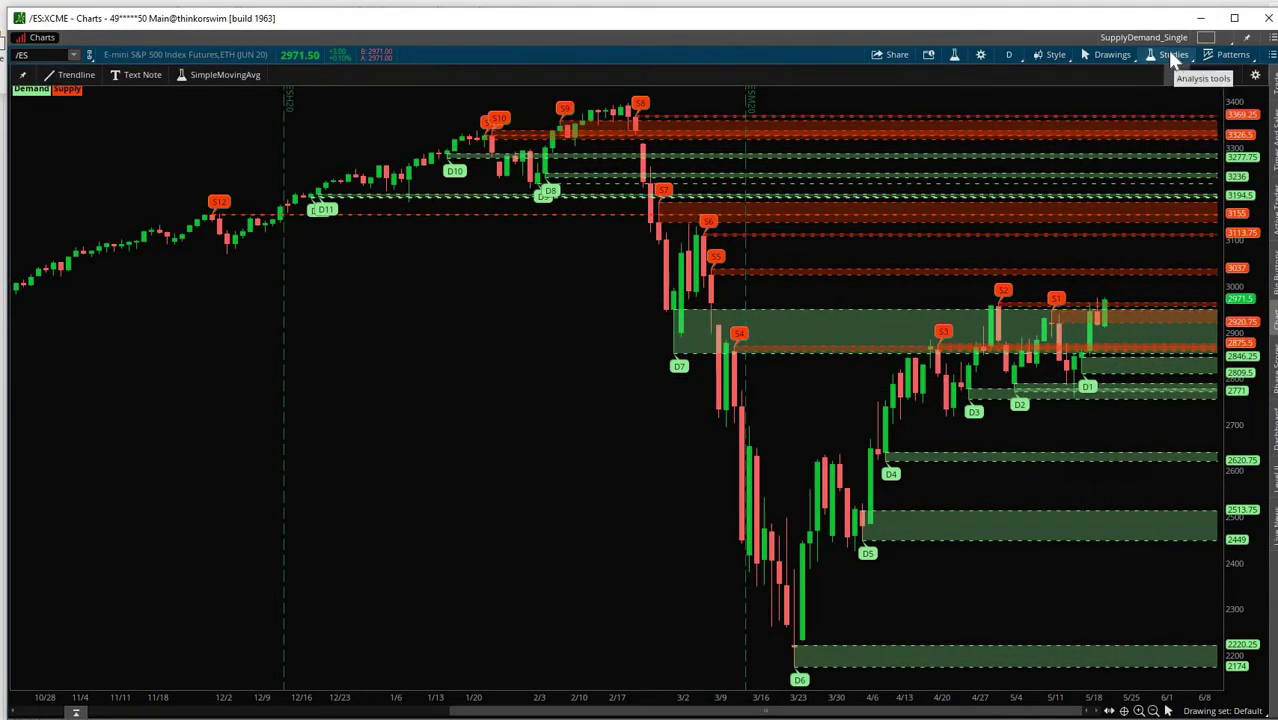
{"action": "left_click", "coordinate": [1173, 56]}
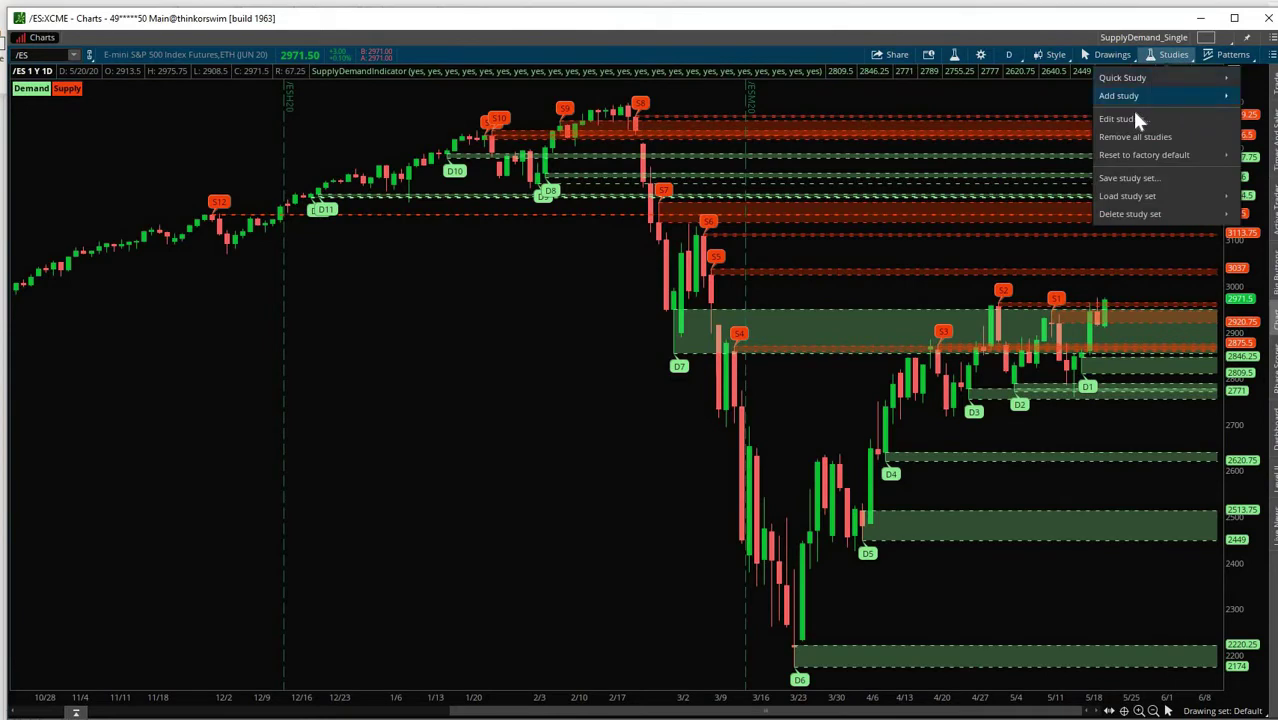
{"action": "left_click", "coordinate": [1124, 119]}
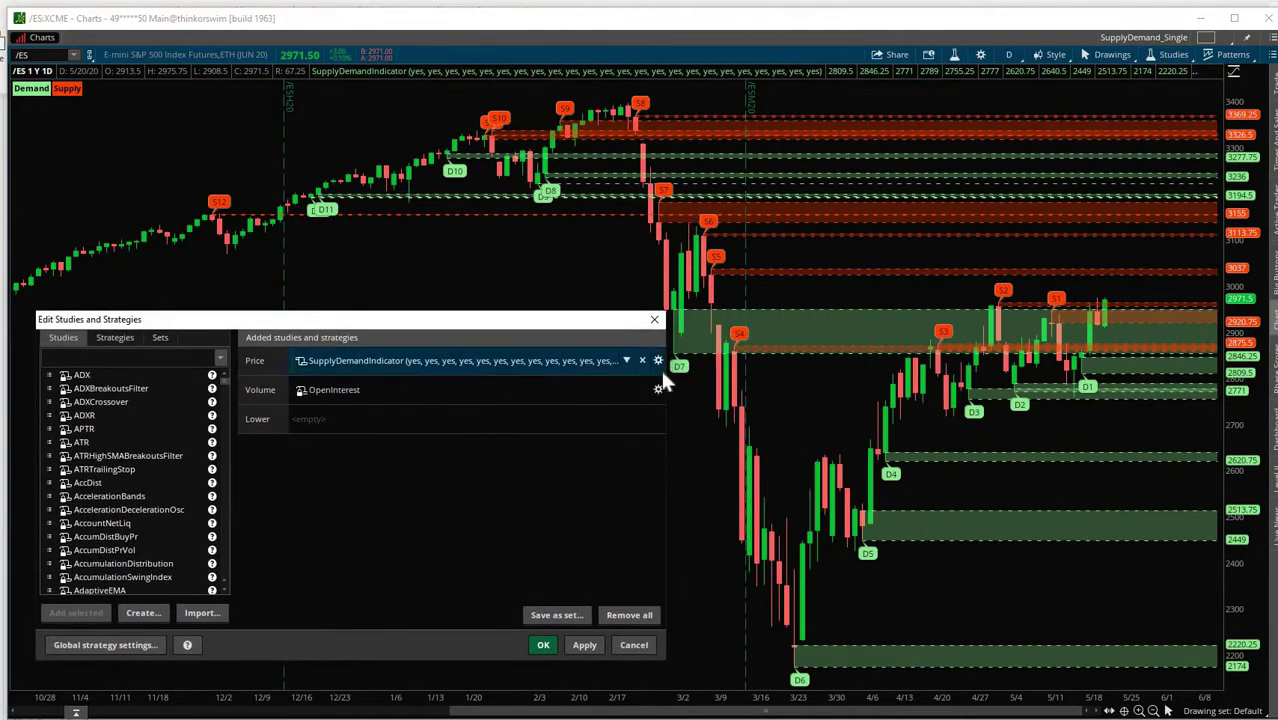
{"action": "left_click", "coordinate": [656, 361]}
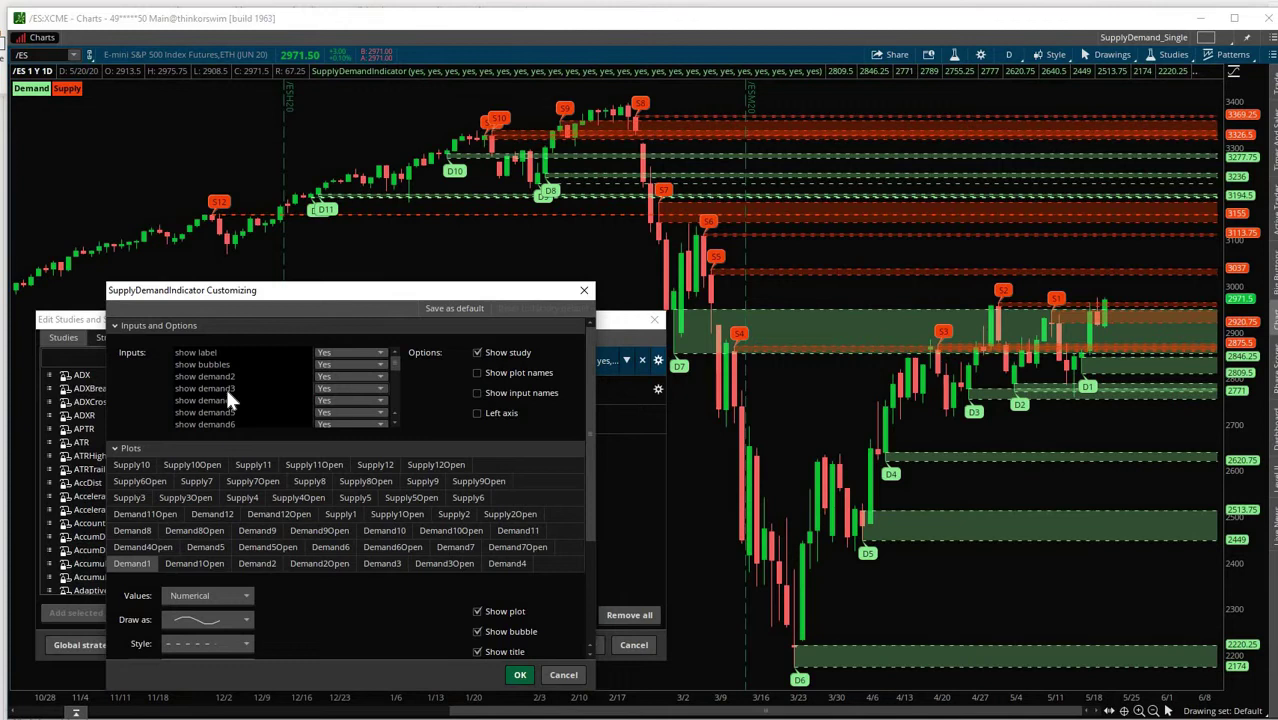
{"action": "left_click", "coordinate": [341, 389]}
{"action": "left_click", "coordinate": [340, 428]}
{"action": "left_click", "coordinate": [343, 399]}
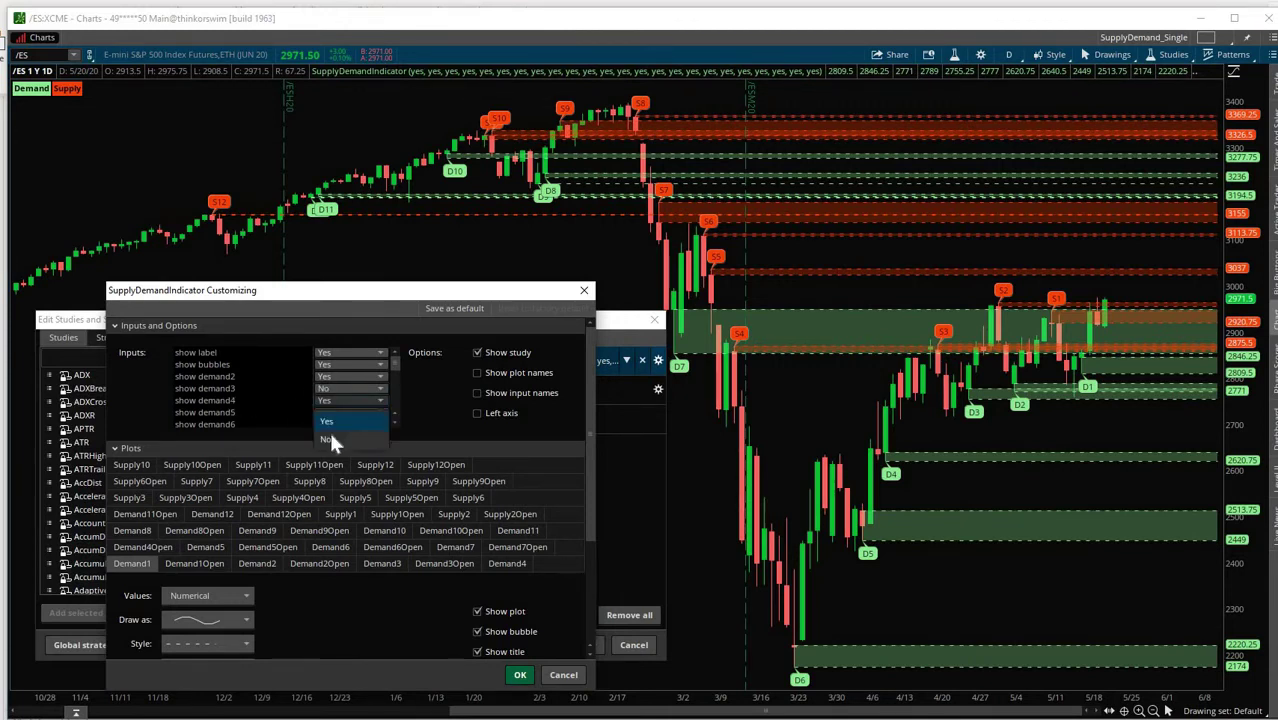
{"action": "left_click", "coordinate": [330, 440]}
{"action": "left_click", "coordinate": [340, 412]}
{"action": "left_click", "coordinate": [326, 451]}
Set the indicator's show demand6 through show demand12 inputs to No.
{"action": "scroll", "coordinate": [390, 415], "scroll_direction": "down", "scroll_amount": 2}
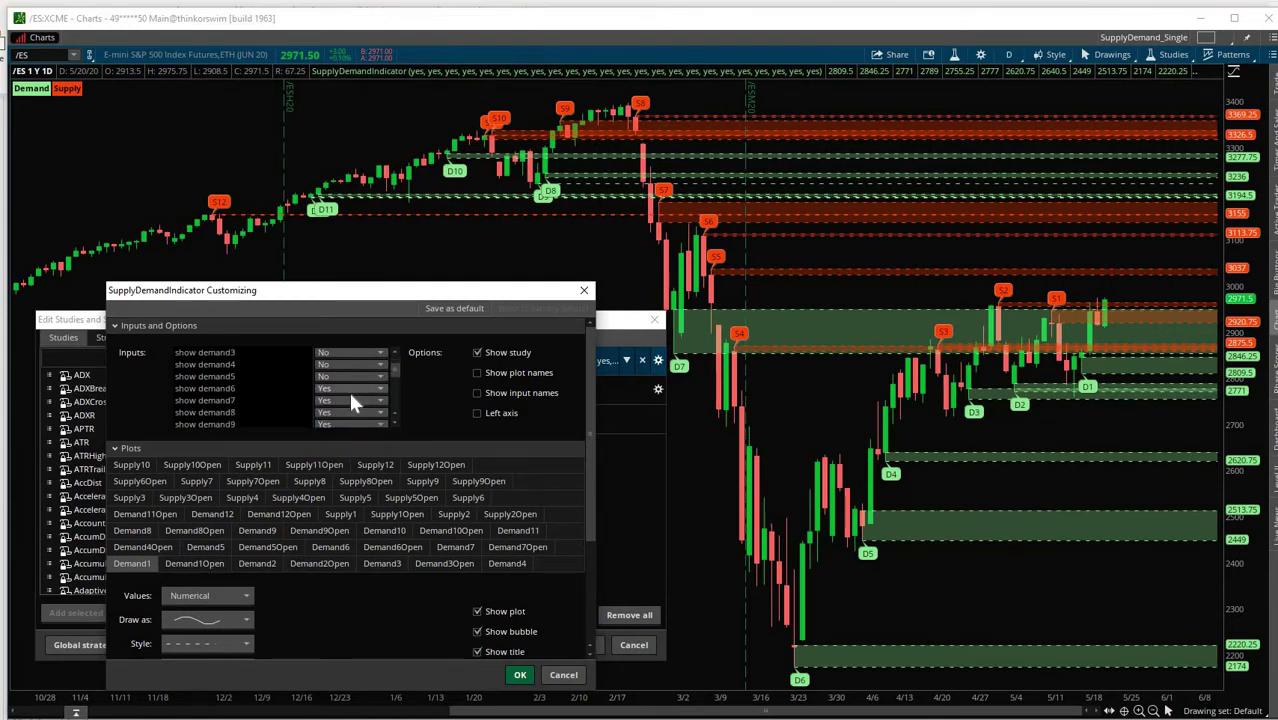
{"action": "left_click", "coordinate": [350, 390]}
{"action": "left_click", "coordinate": [334, 428]}
{"action": "left_click", "coordinate": [345, 400]}
{"action": "left_click", "coordinate": [336, 443]}
{"action": "left_click", "coordinate": [388, 412]}
{"action": "left_click", "coordinate": [390, 430]}
{"action": "scroll", "coordinate": [390, 417], "scroll_direction": "down", "scroll_amount": 2}
{"action": "left_click", "coordinate": [331, 399]}
{"action": "left_click", "coordinate": [327, 439]}
{"action": "left_click", "coordinate": [333, 424]}
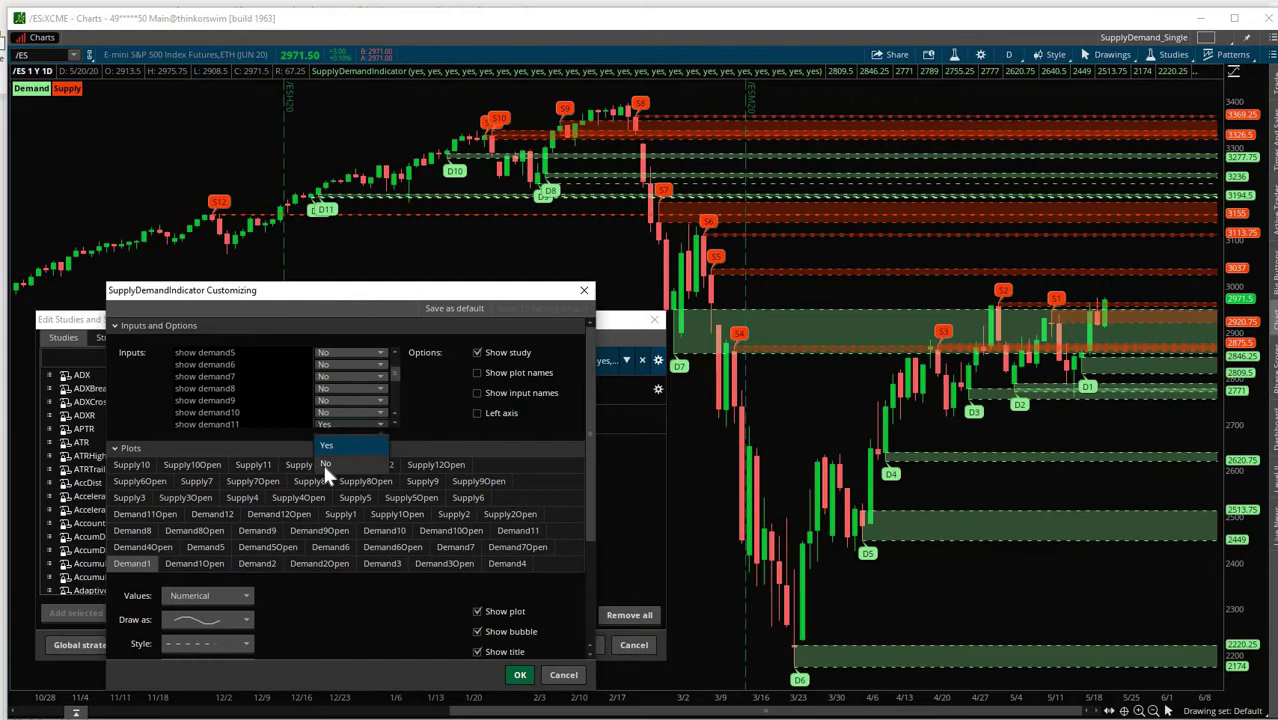
{"action": "left_click", "coordinate": [322, 461]}
{"action": "scroll", "coordinate": [395, 418], "scroll_direction": "down", "scroll_amount": 3}
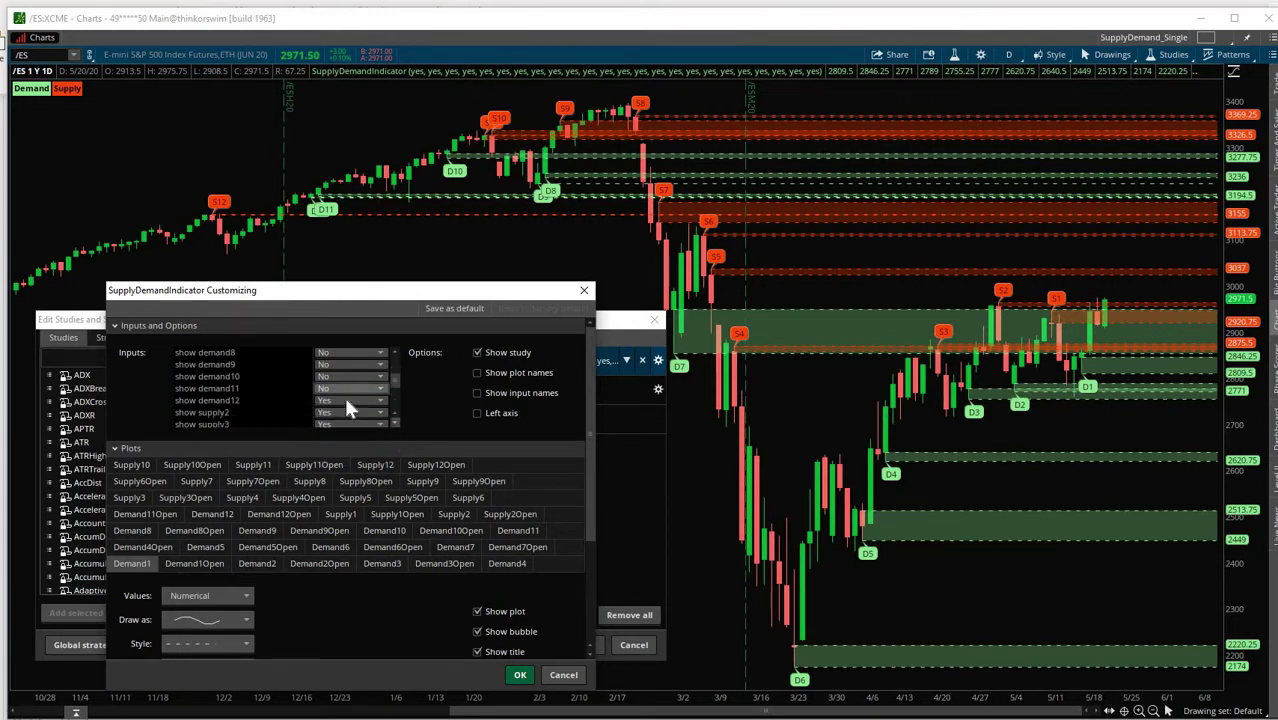
{"action": "left_click", "coordinate": [346, 401]}
Set the show supply3, show supply4, show supply5 and show supply6 inputs to No.
{"action": "scroll", "coordinate": [395, 419], "scroll_direction": "down", "scroll_amount": 3}
{"action": "left_click", "coordinate": [332, 390]}
{"action": "left_click", "coordinate": [331, 423]}
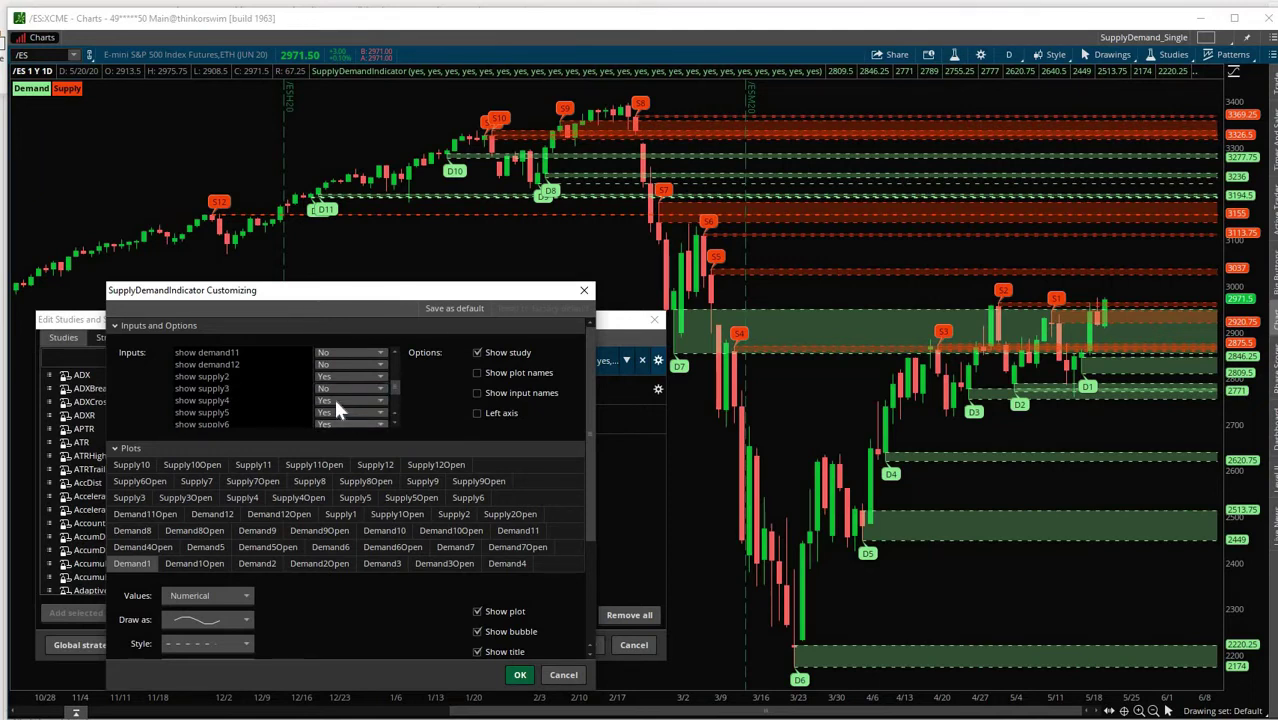
{"action": "left_click", "coordinate": [330, 401]}
{"action": "left_click", "coordinate": [331, 438]}
{"action": "left_click", "coordinate": [331, 410]}
{"action": "left_click", "coordinate": [360, 451]}
{"action": "left_click", "coordinate": [334, 421]}
{"action": "left_click", "coordinate": [329, 468]}
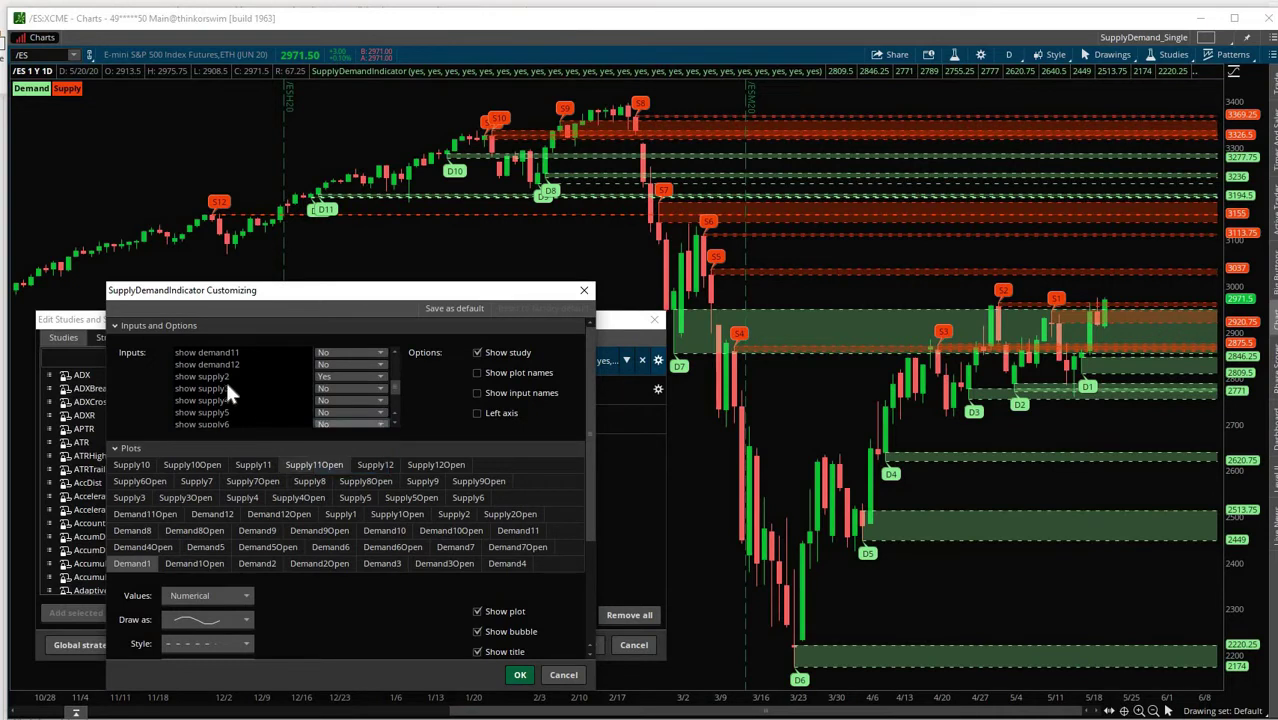
Set the show supply7 and show supply8 inputs to No.
{"action": "scroll", "coordinate": [390, 417], "scroll_direction": "down", "scroll_amount": 2}
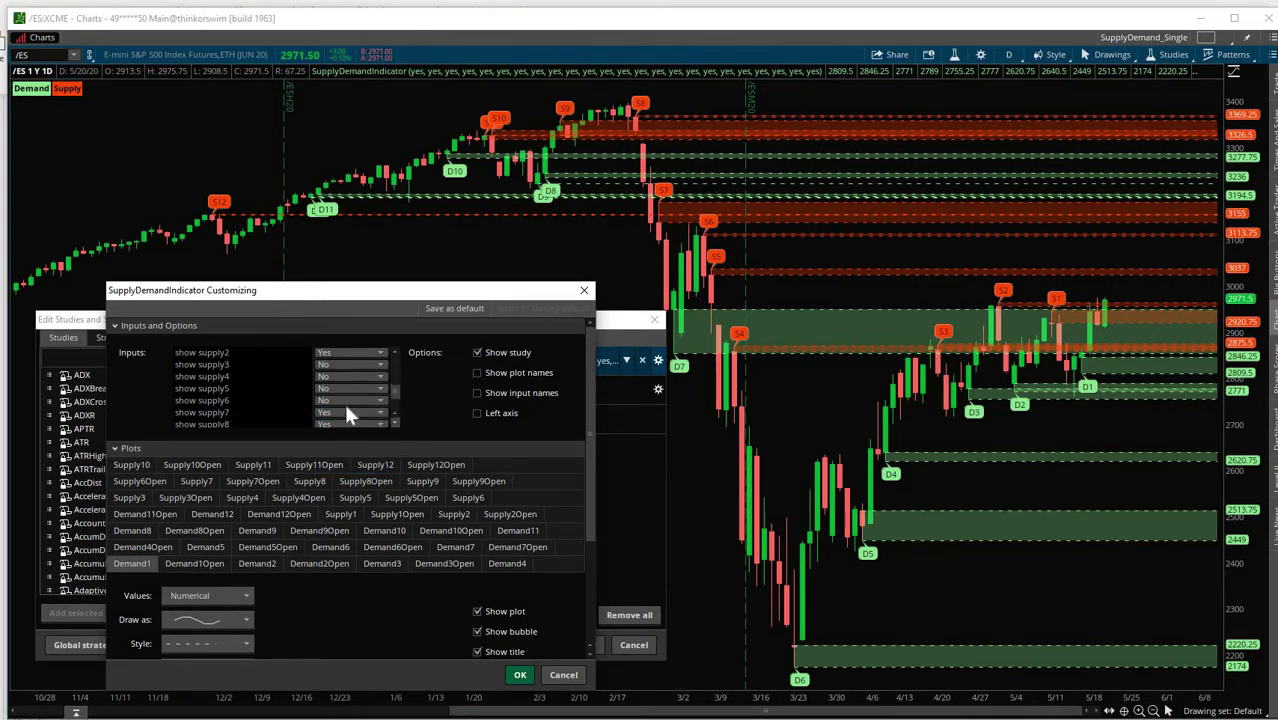
{"action": "left_click", "coordinate": [344, 401]}
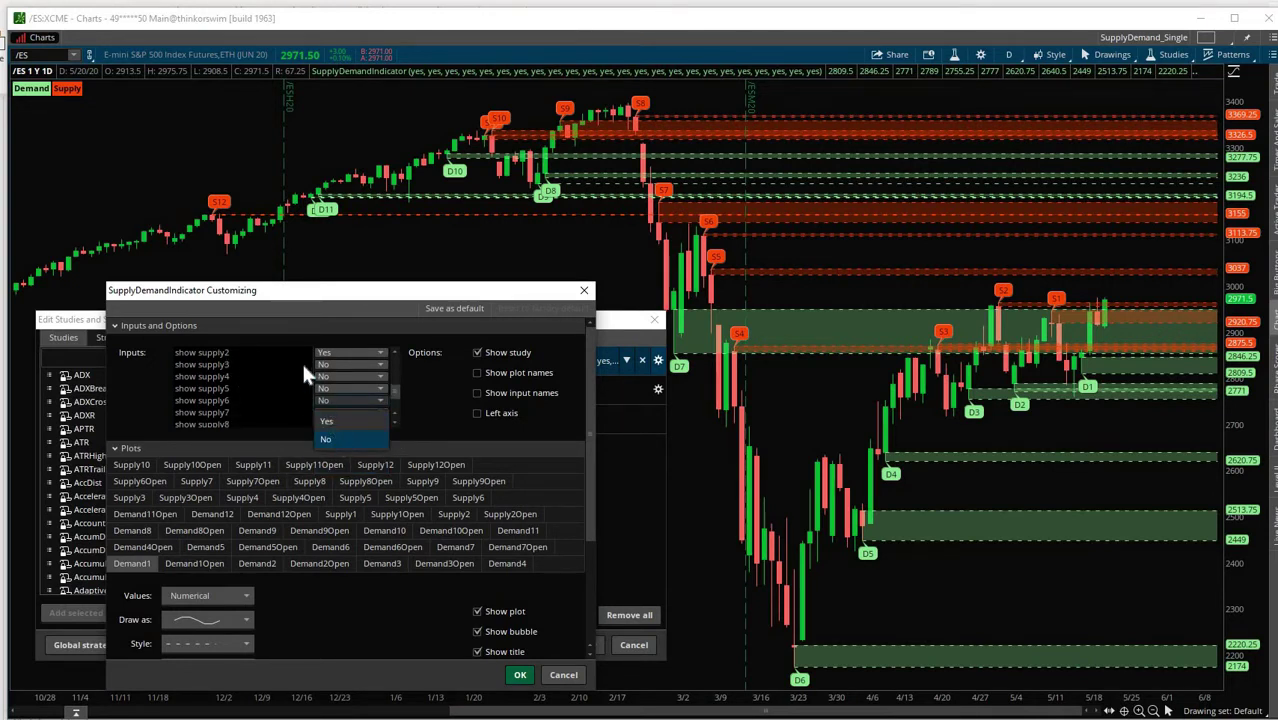
{"action": "left_click", "coordinate": [336, 438]}
{"action": "left_click", "coordinate": [348, 424]}
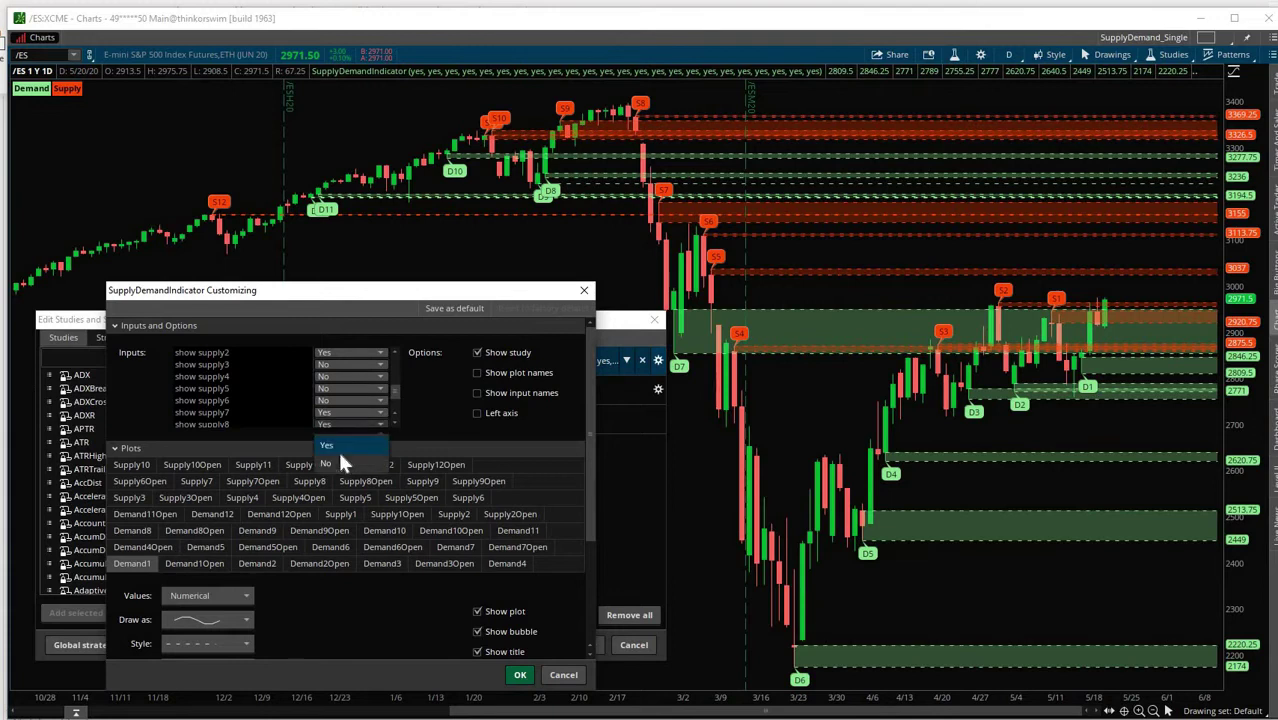
{"action": "left_click", "coordinate": [332, 461]}
{"action": "left_click", "coordinate": [386, 424]}
{"action": "left_click", "coordinate": [390, 416]}
Set the show supply9 and show supply10 inputs to No.
{"action": "scroll", "coordinate": [360, 420], "scroll_direction": "down", "scroll_amount": 1}
{"action": "left_click", "coordinate": [352, 411]}
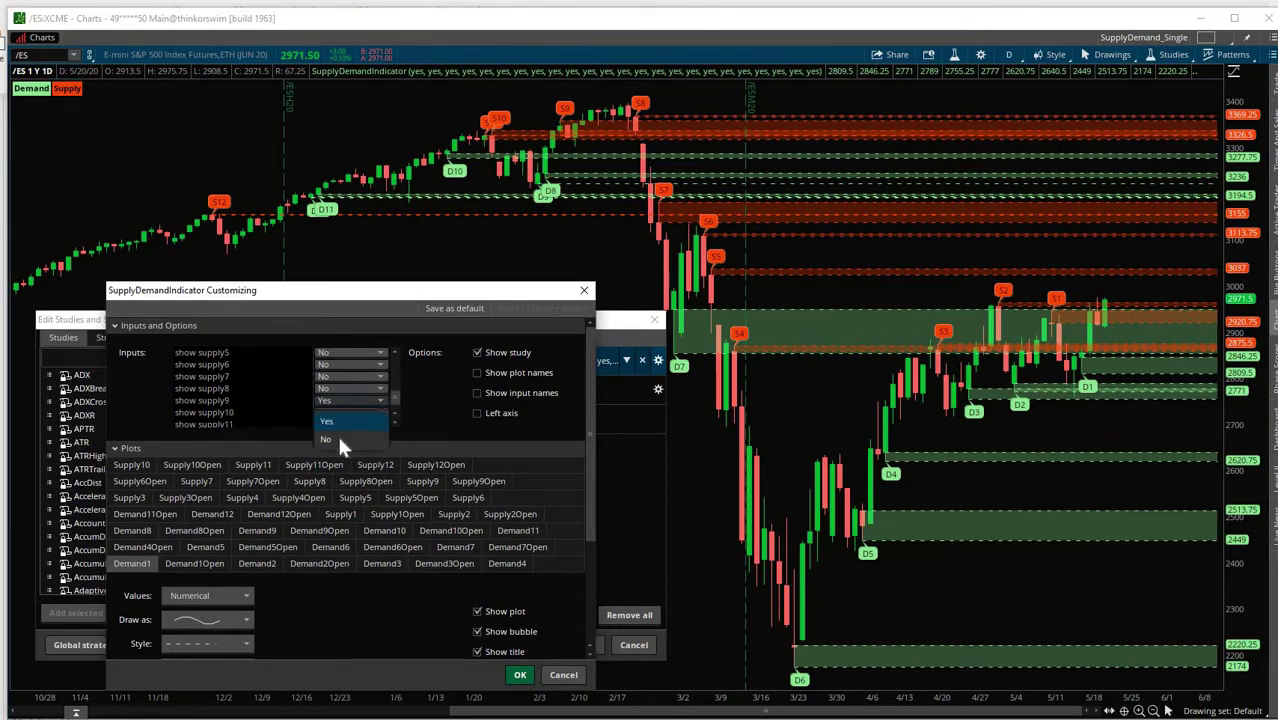
{"action": "left_click", "coordinate": [337, 440]}
{"action": "scroll", "coordinate": [346, 408], "scroll_direction": "down", "scroll_amount": 1}
{"action": "left_click", "coordinate": [346, 412]}
{"action": "left_click", "coordinate": [345, 451]}
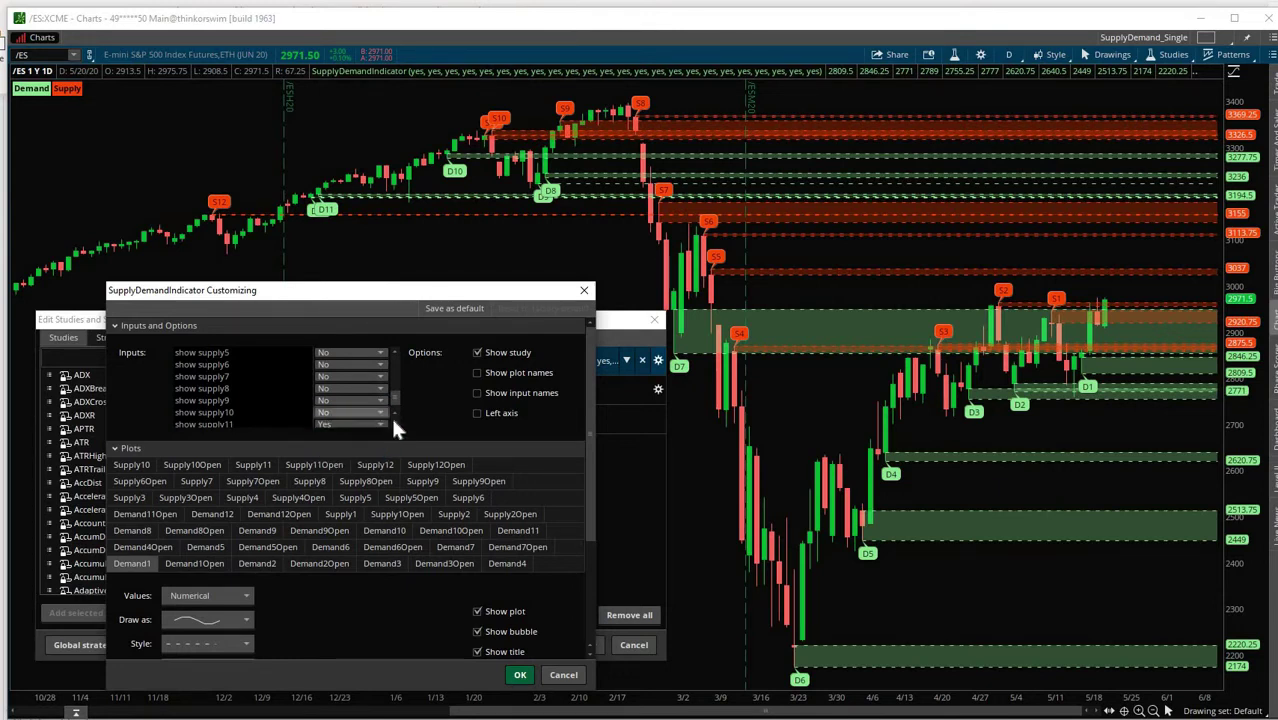
Set show supply11 and show supply12 to No and apply the indicator's new settings to the chart.
{"action": "scroll", "coordinate": [366, 410], "scroll_direction": "down", "scroll_amount": 1}
{"action": "left_click", "coordinate": [352, 410]}
{"action": "left_click", "coordinate": [340, 449]}
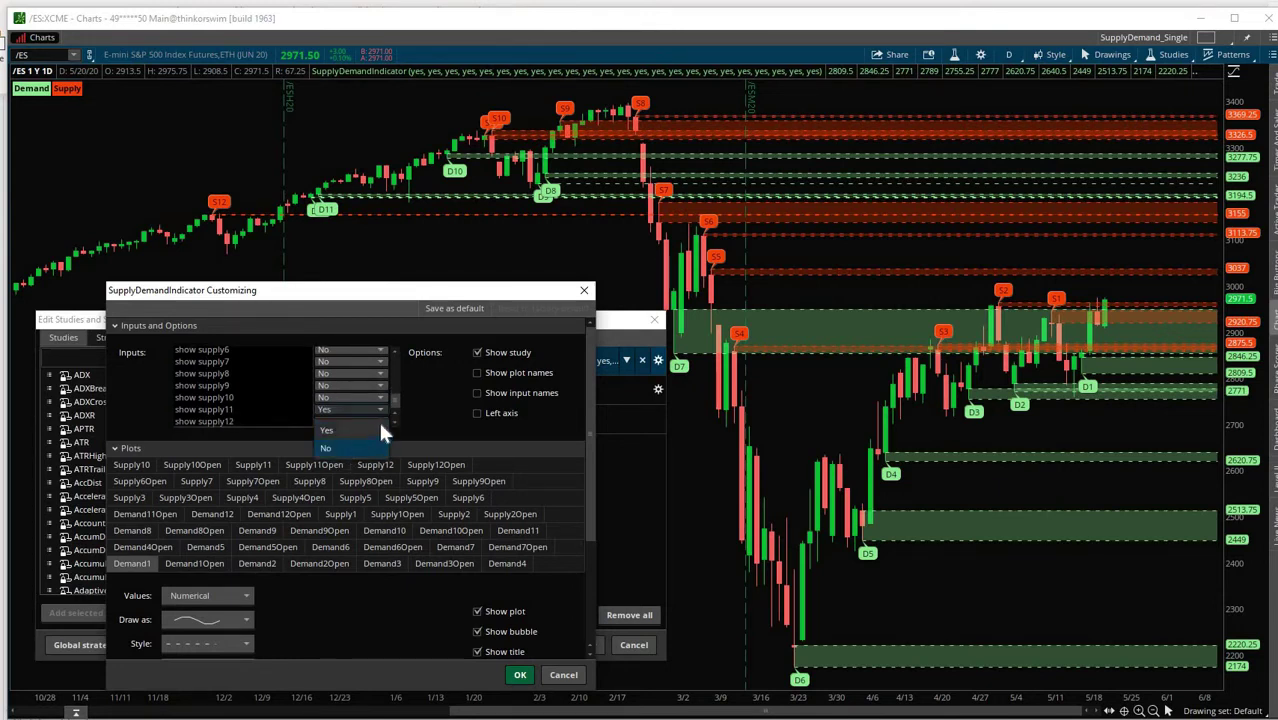
{"action": "left_click", "coordinate": [363, 421]}
{"action": "left_click", "coordinate": [341, 460]}
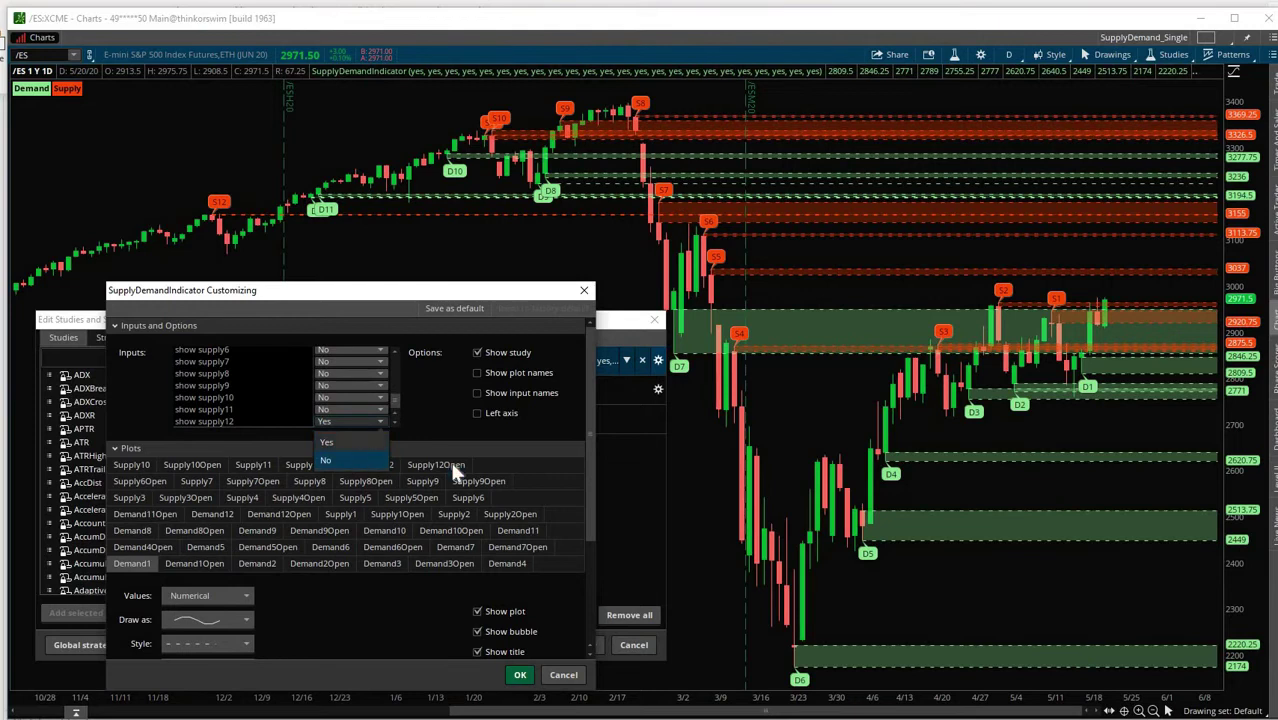
{"action": "left_click", "coordinate": [520, 675]}
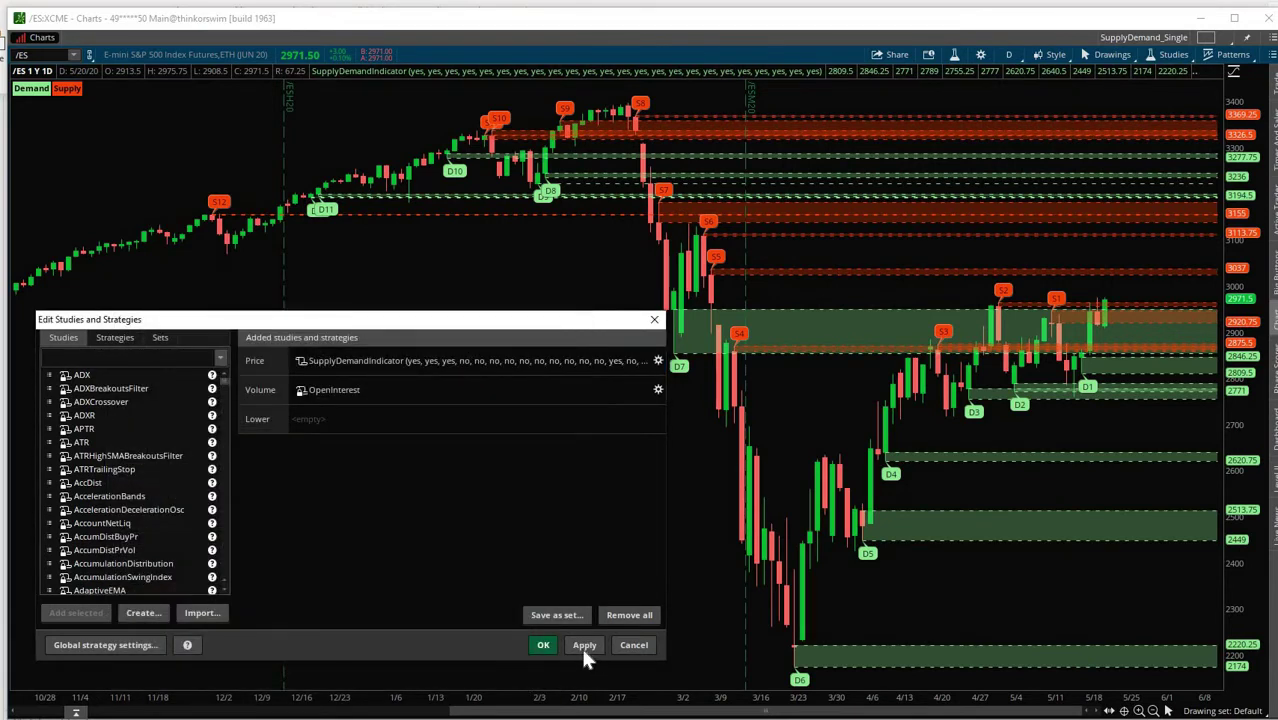
{"action": "left_click", "coordinate": [547, 646]}
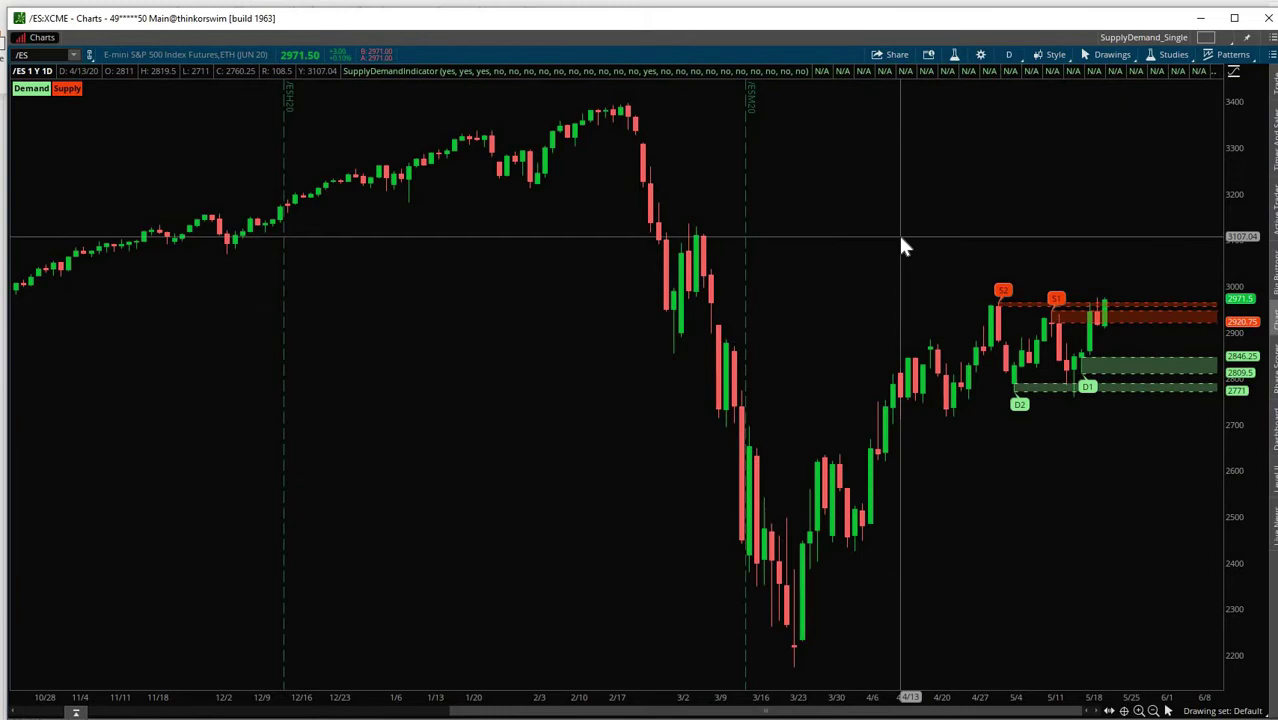
View the remaining zones on the 3 Y : W time frame, return to 1 Y : 1D and examine the recent candles up close.
{"action": "left_click", "coordinate": [1008, 55]}
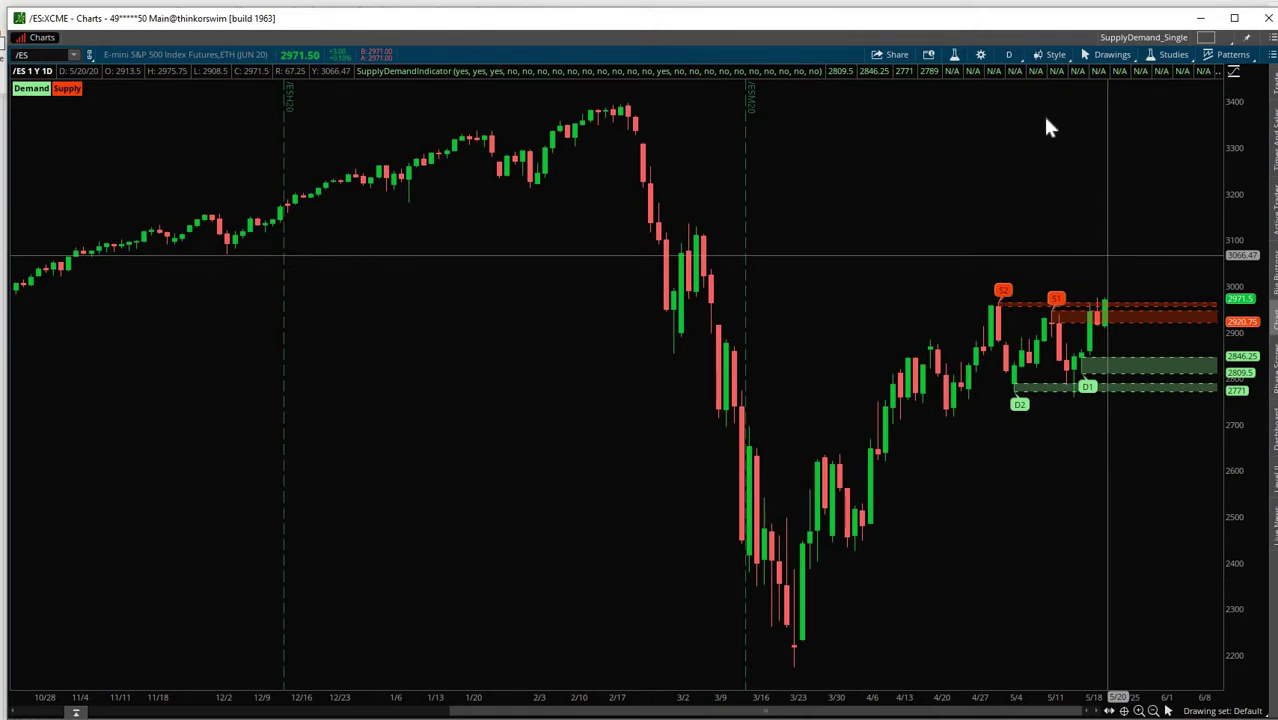
{"action": "left_click", "coordinate": [1010, 53]}
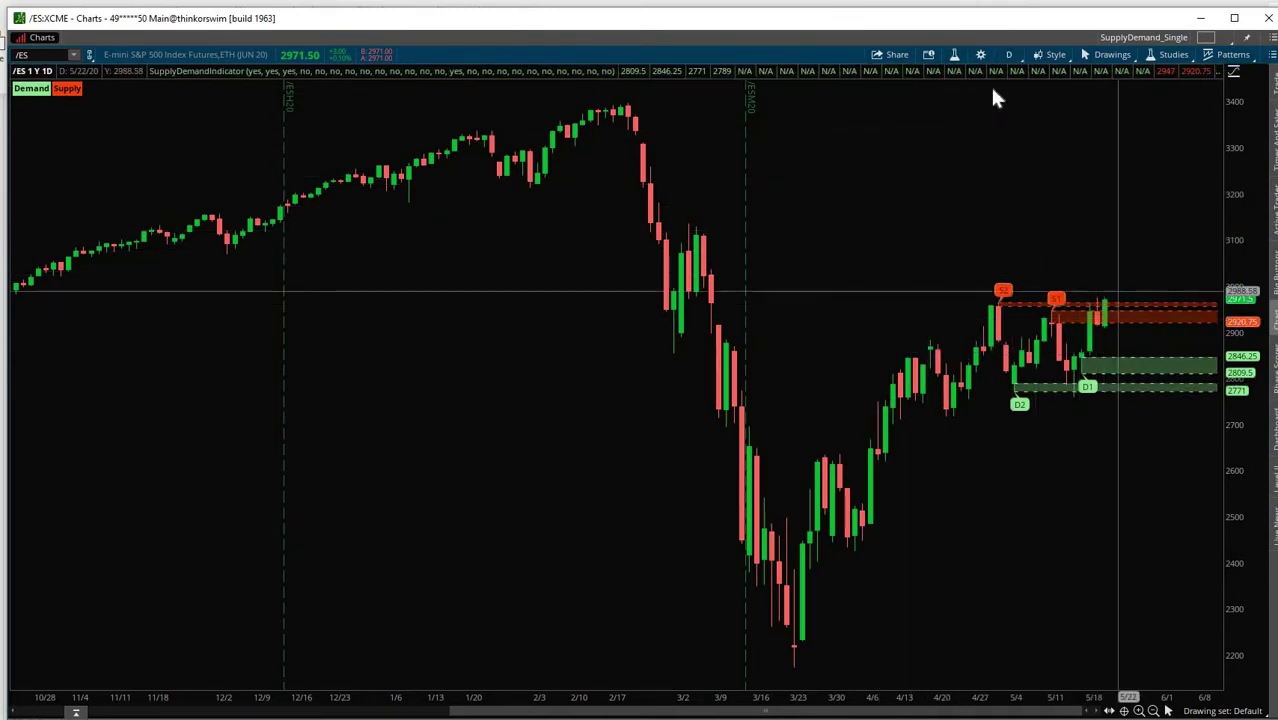
{"action": "left_click", "coordinate": [1011, 56]}
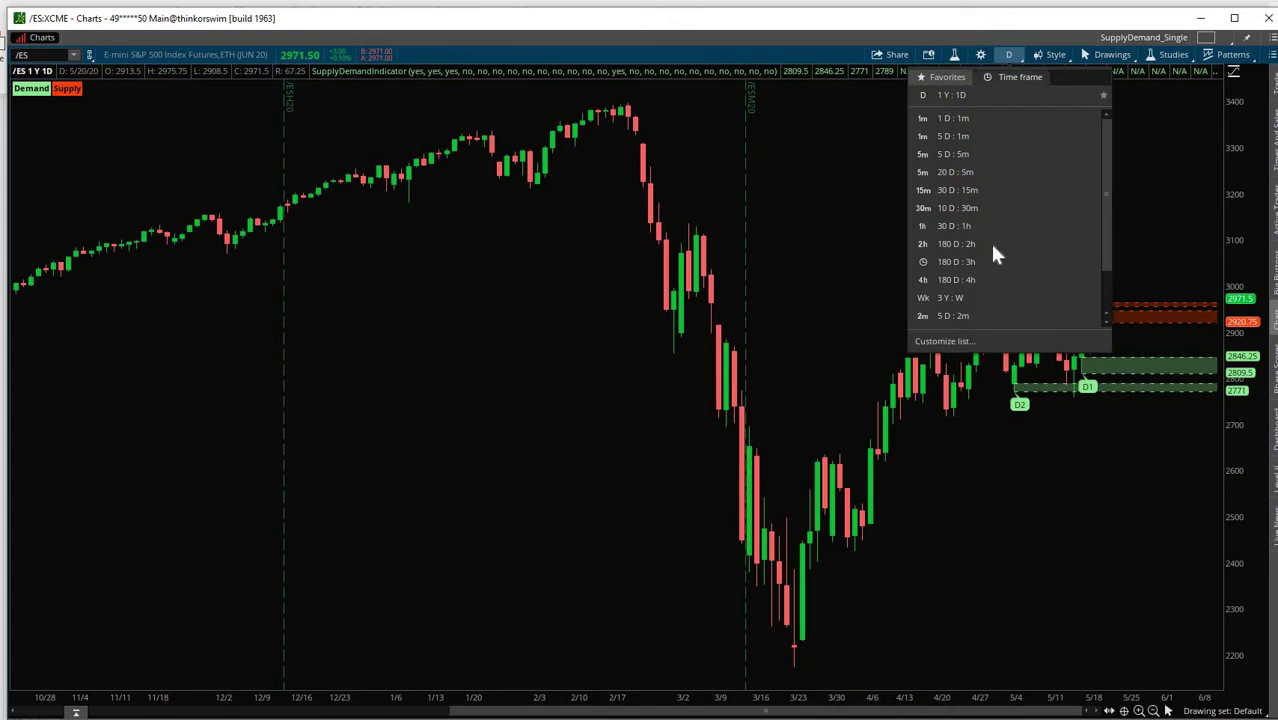
{"action": "left_click", "coordinate": [983, 308]}
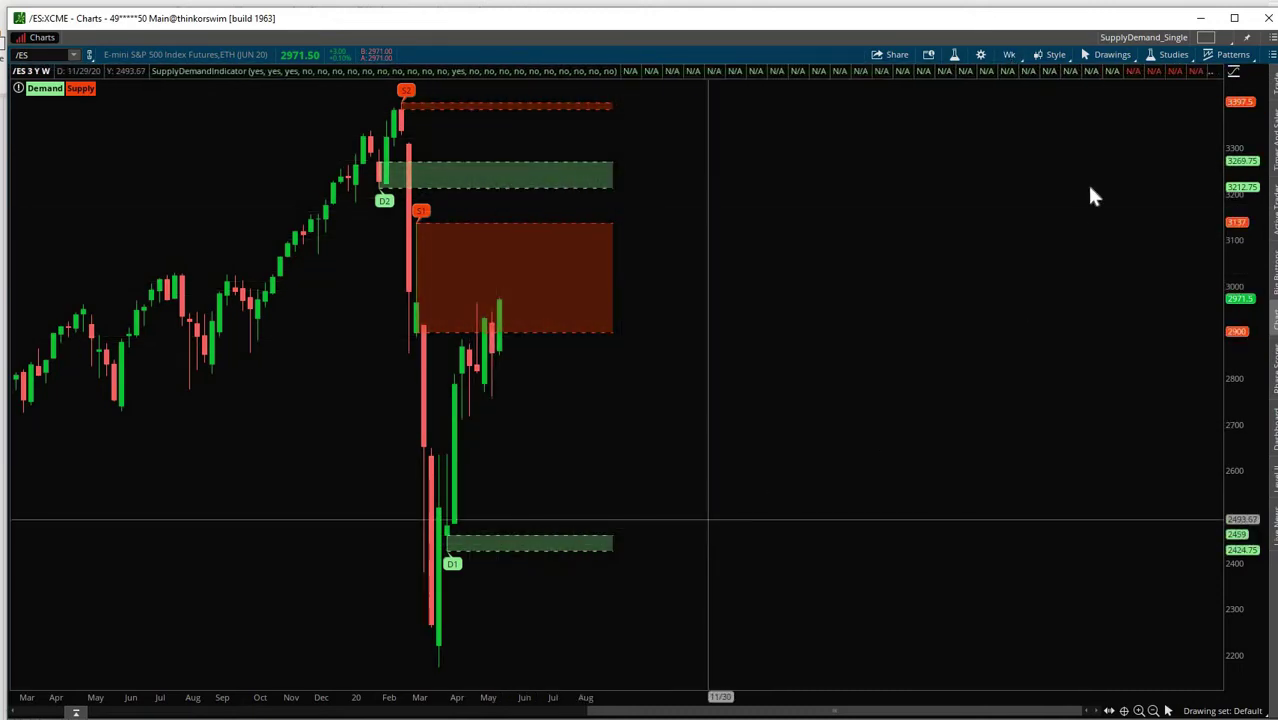
{"action": "left_click", "coordinate": [1010, 54]}
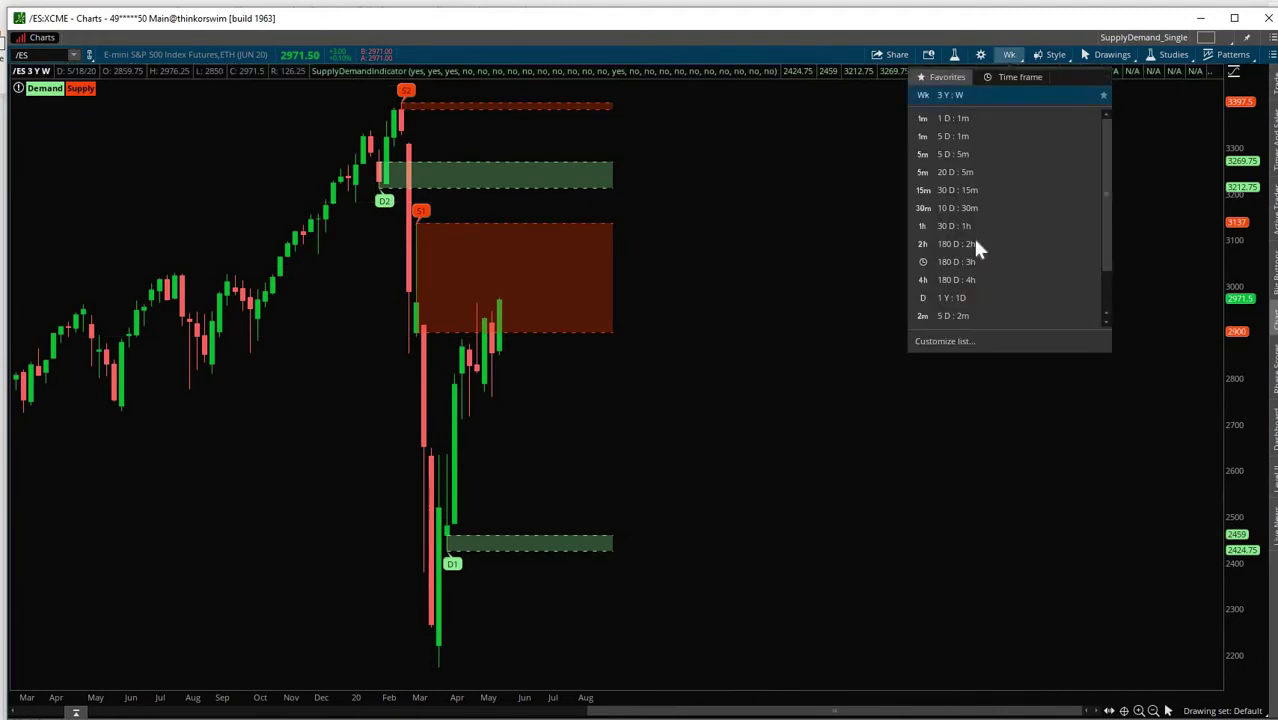
{"action": "left_click", "coordinate": [985, 300]}
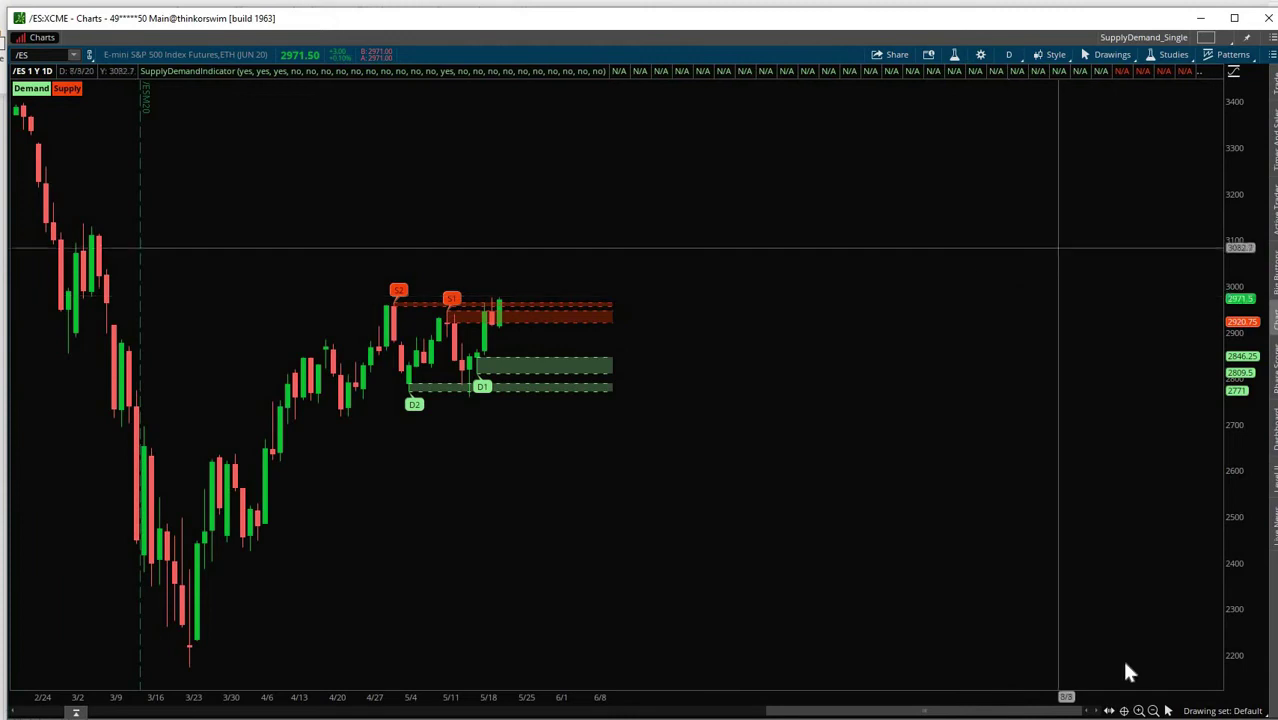
{"action": "left_click", "coordinate": [1140, 711]}
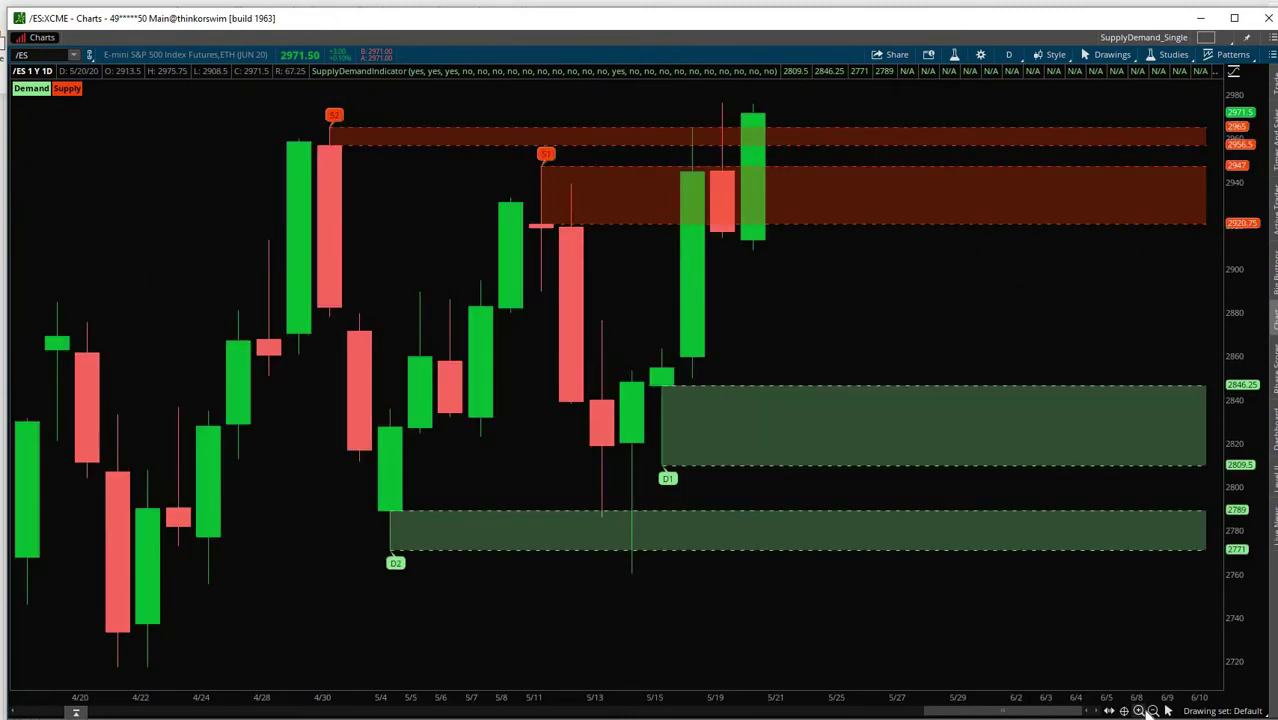
{"action": "left_click", "coordinate": [1156, 709]}
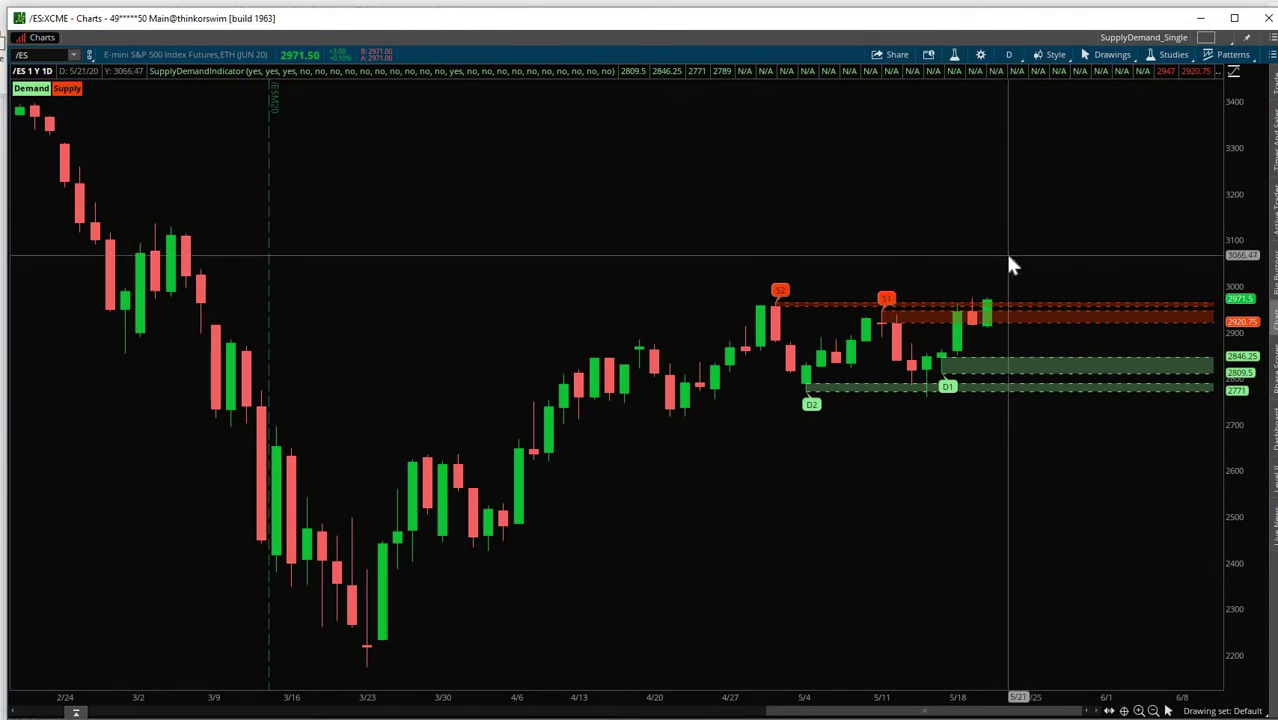
Switch to the four-chart SupplyDemandES window and review the time frames available for its 180 D 3h chart.
{"action": "left_click", "coordinate": [1011, 56]}
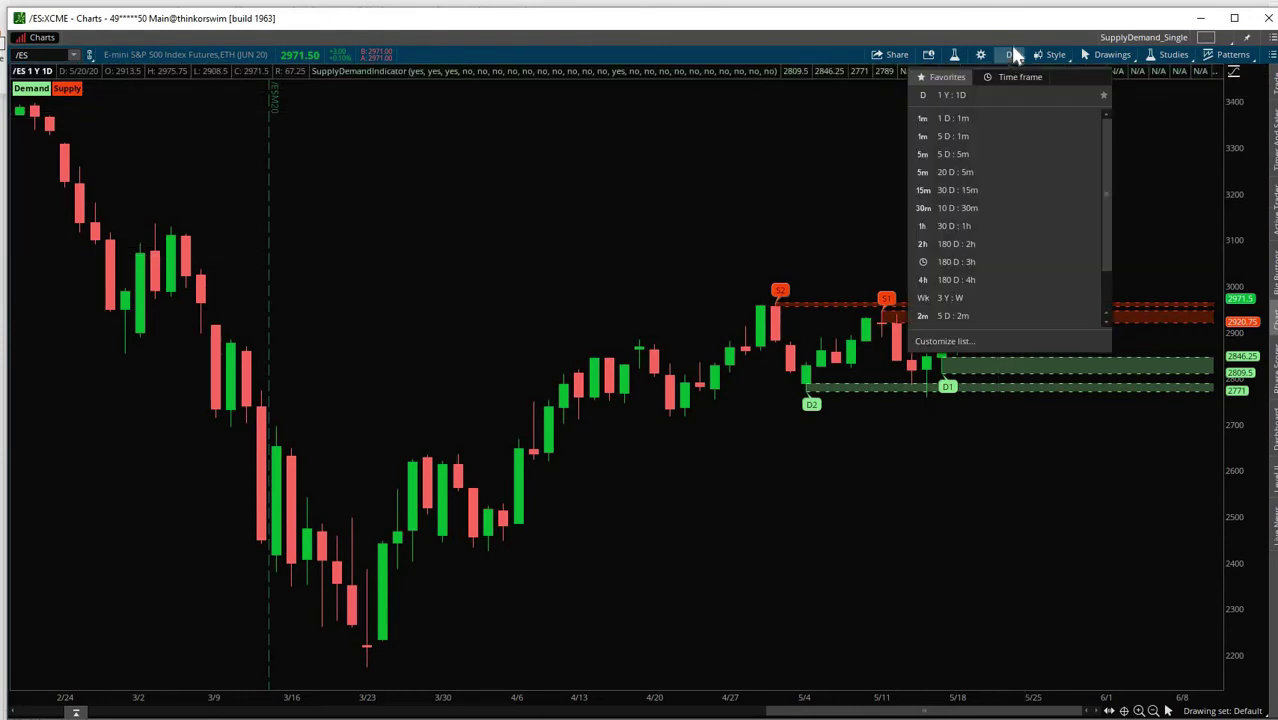
{"action": "left_click", "coordinate": [1016, 54]}
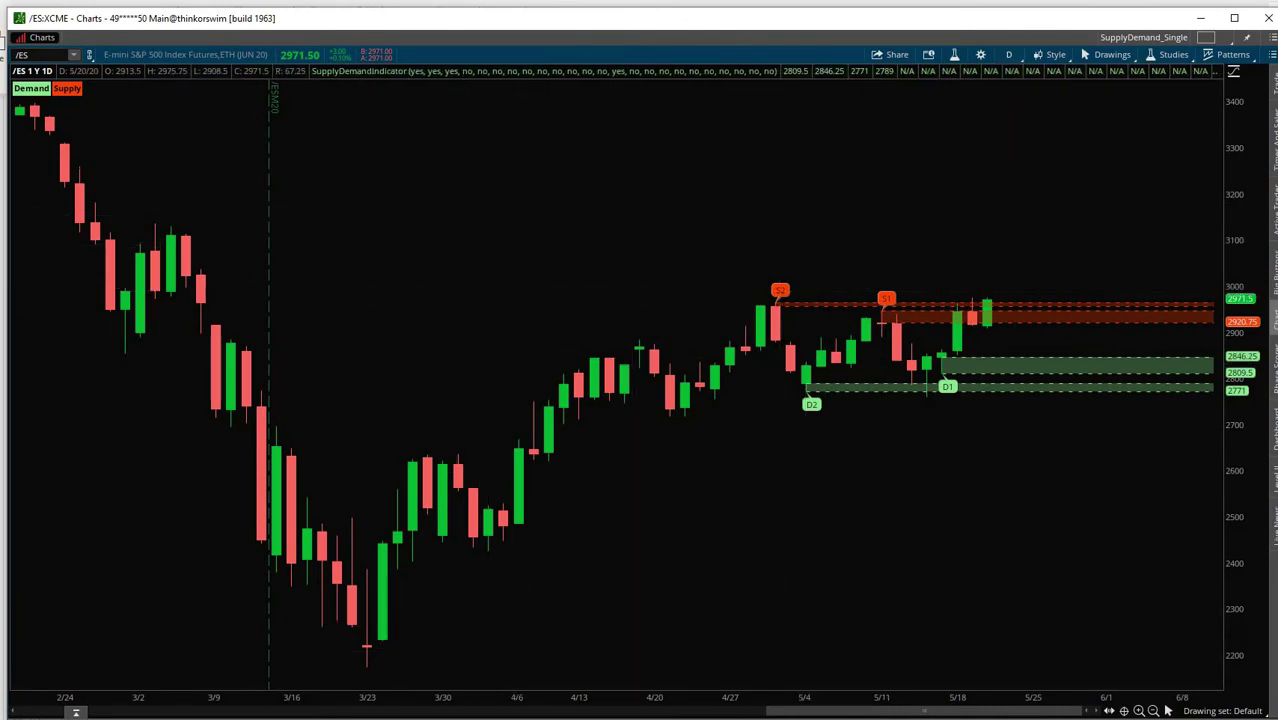
{"action": "left_click", "coordinate": [590, 688]}
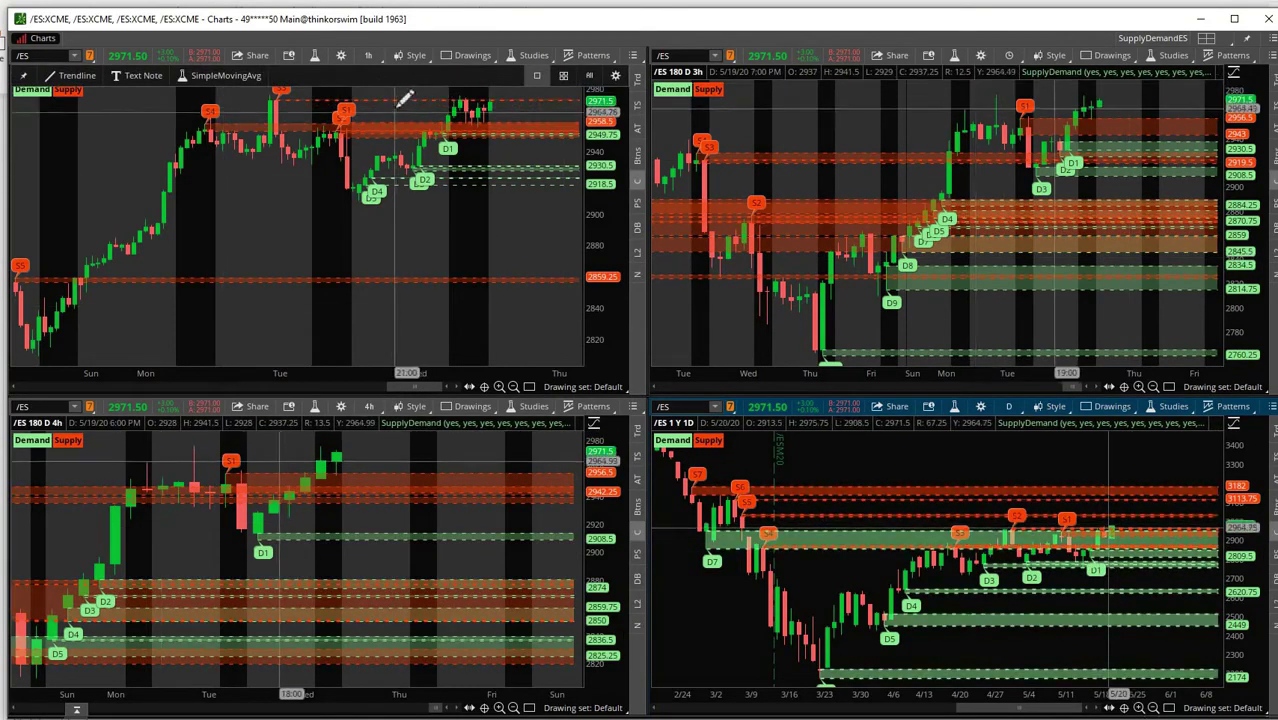
{"action": "left_click", "coordinate": [1009, 56]}
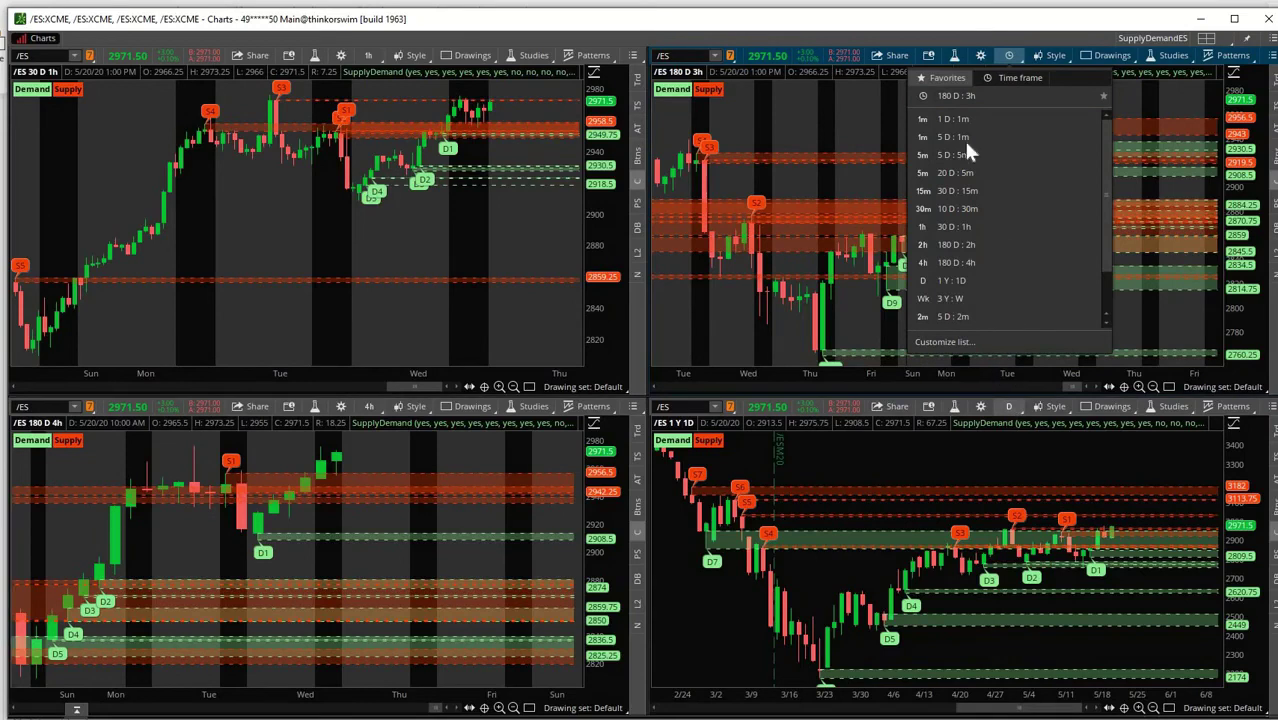
{"action": "left_click", "coordinate": [945, 32]}
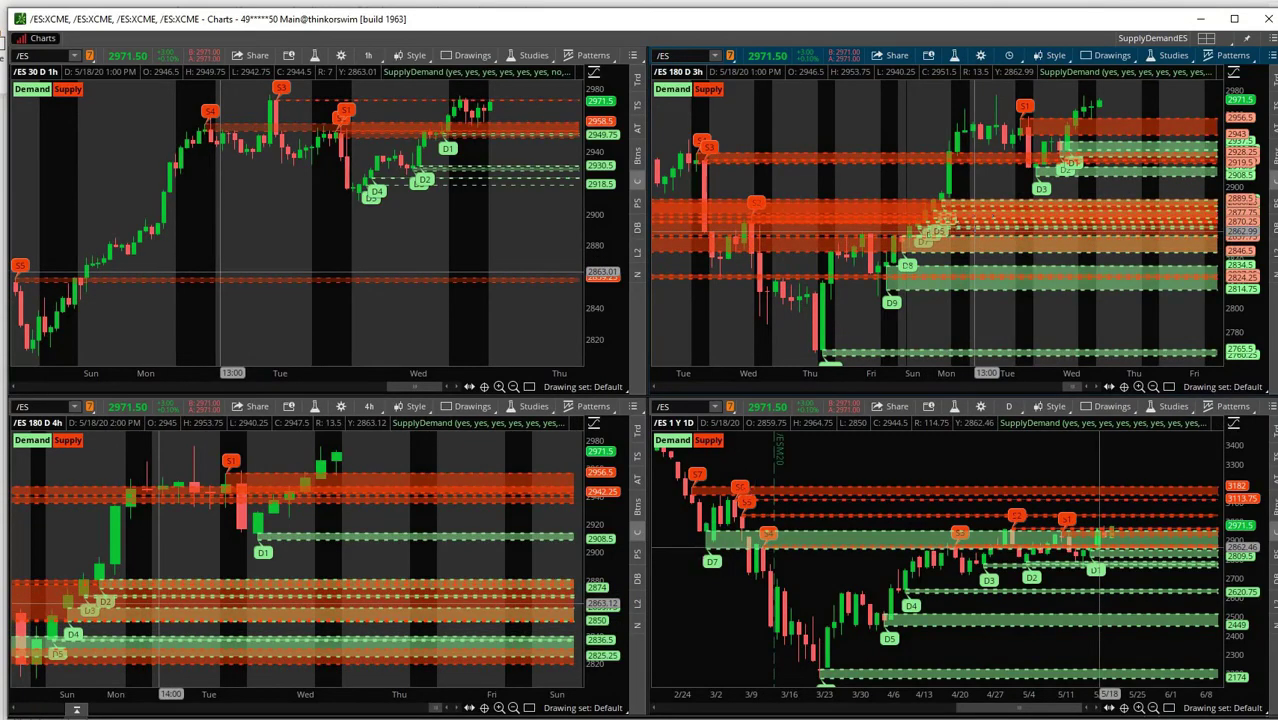
Return to the SupplyDemand_Single chart window and change its symbol to TSLA.
{"action": "mouse_move", "coordinate": [430, 719]}
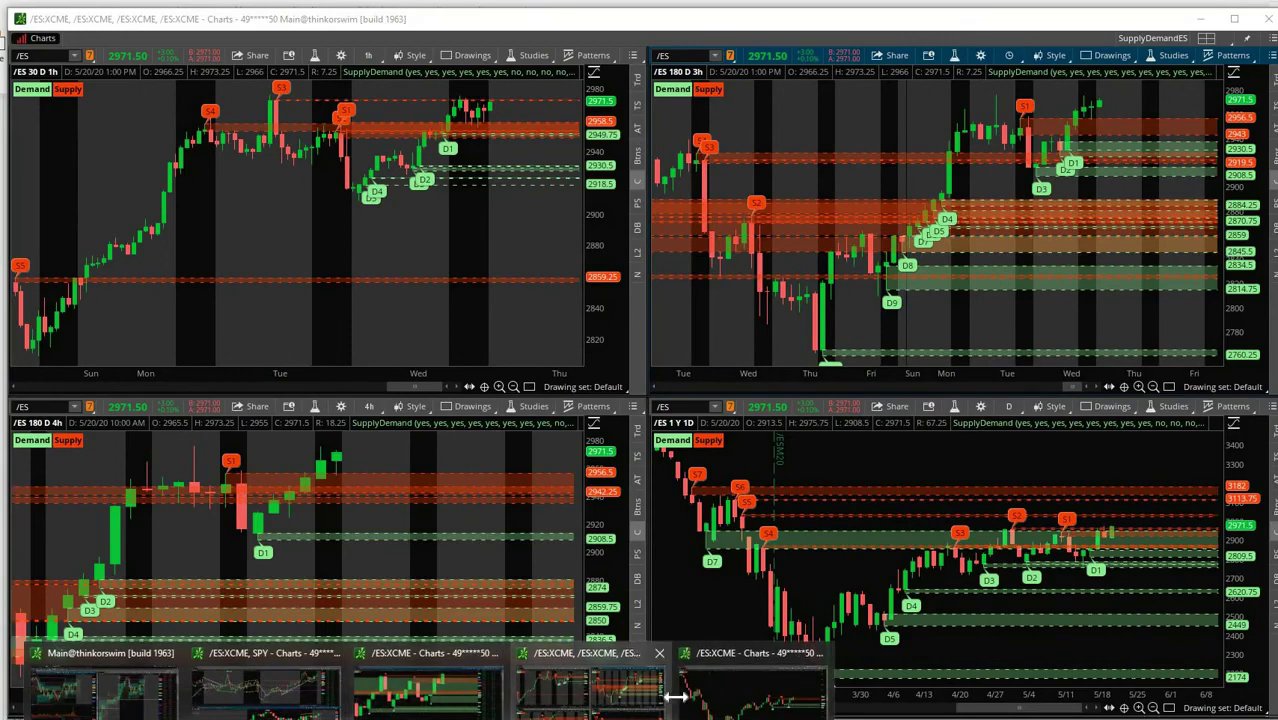
{"action": "left_click", "coordinate": [755, 685]}
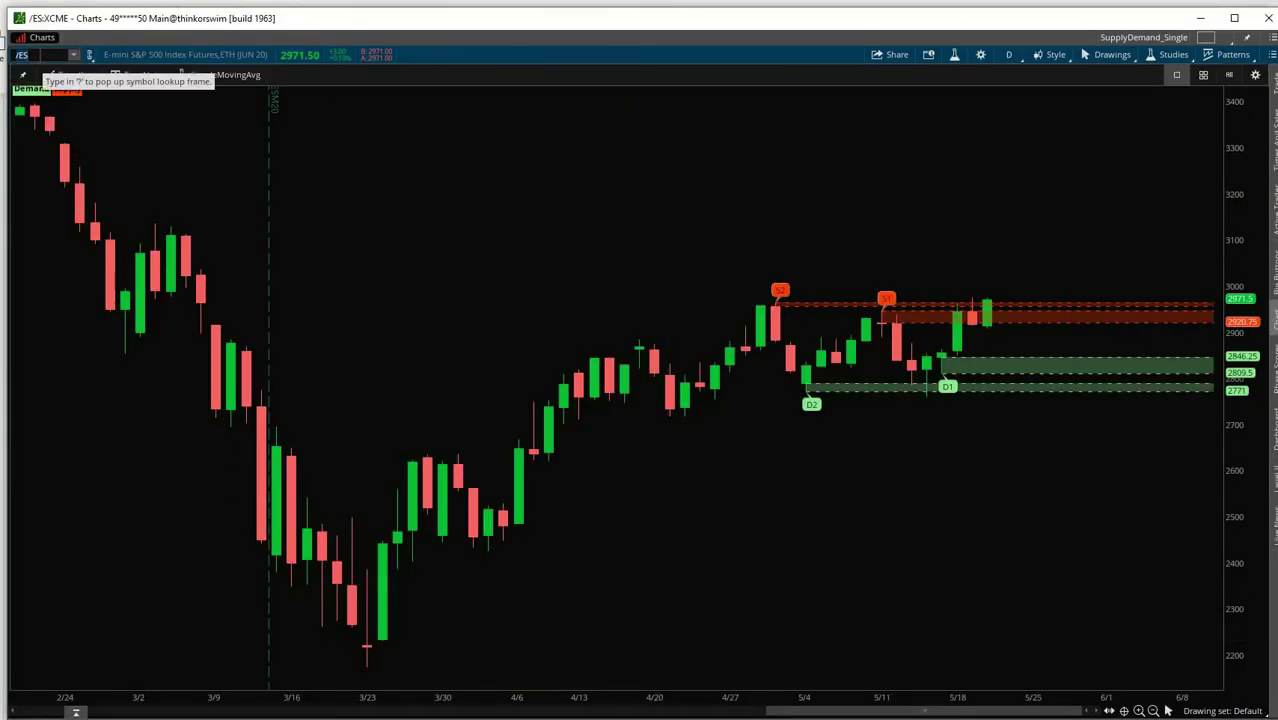
{"action": "type", "text": "/ES"}
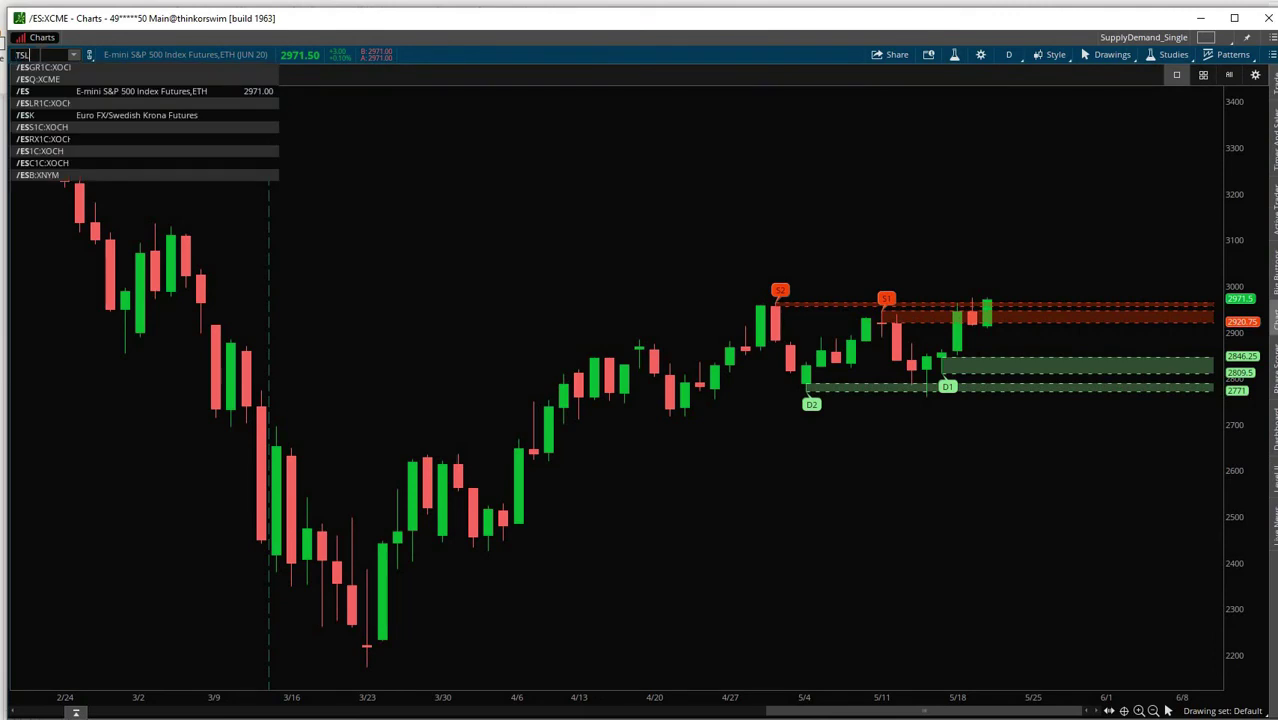
{"action": "type", "text": "A"}
{"action": "key", "text": "Return"}
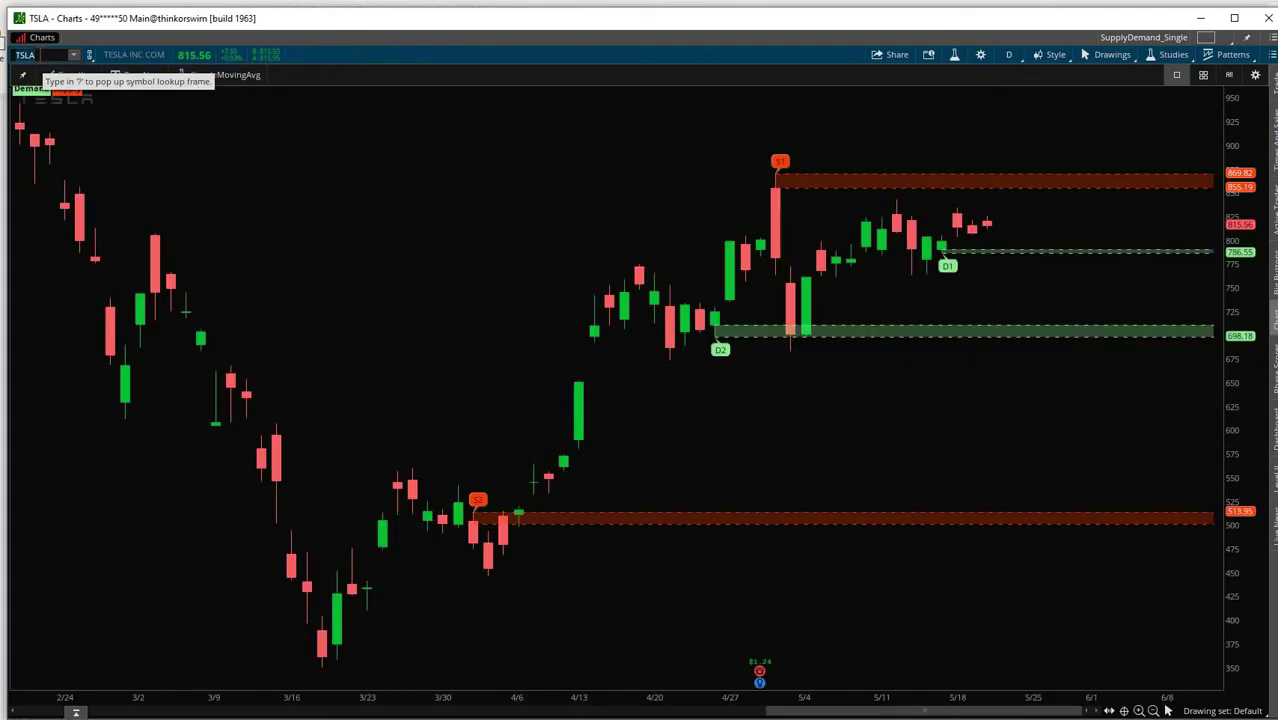
Change the chart's symbol to AMZN.
{"action": "type", "text": "AMZN"}
{"action": "key", "text": "Return"}
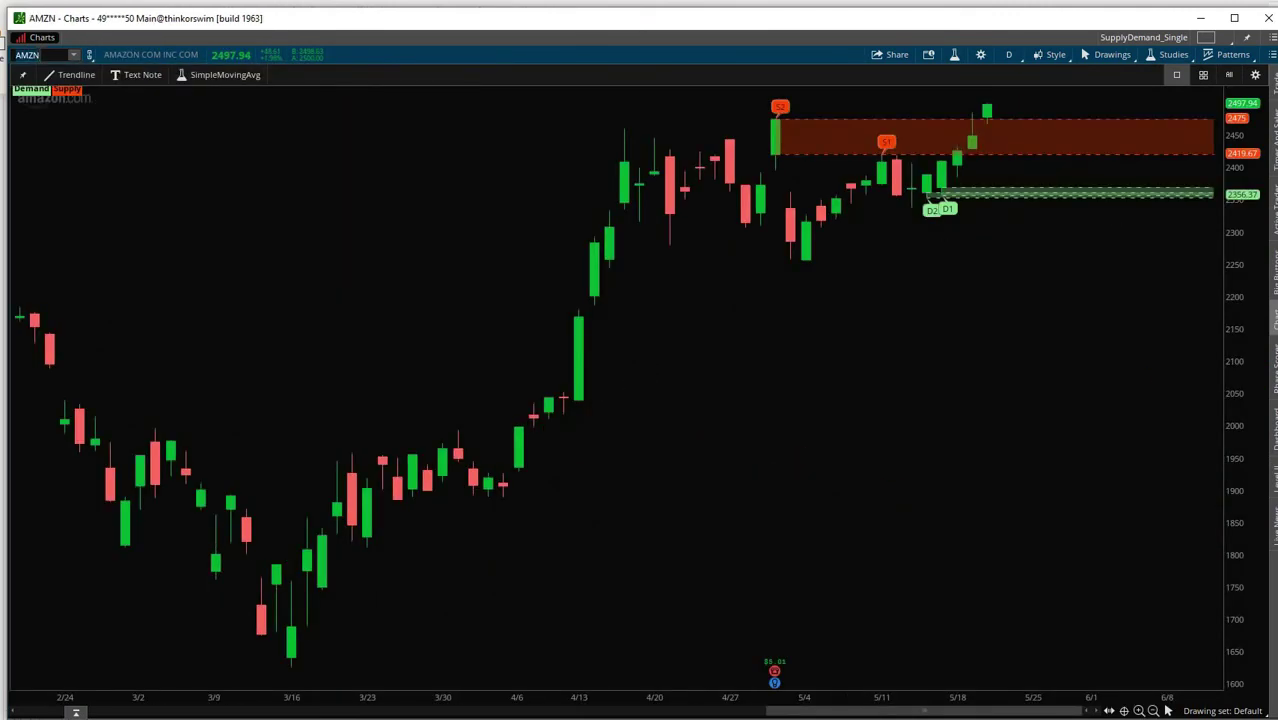